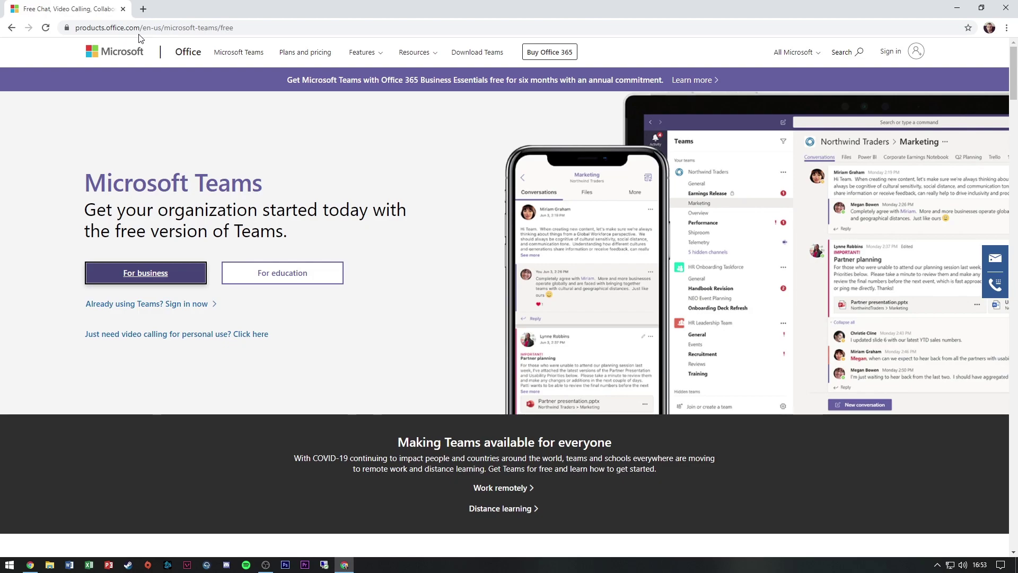
Step: Start the free Teams sign-up for business, submit the account email, and choose to use Teams for work
left_click(171, 277)
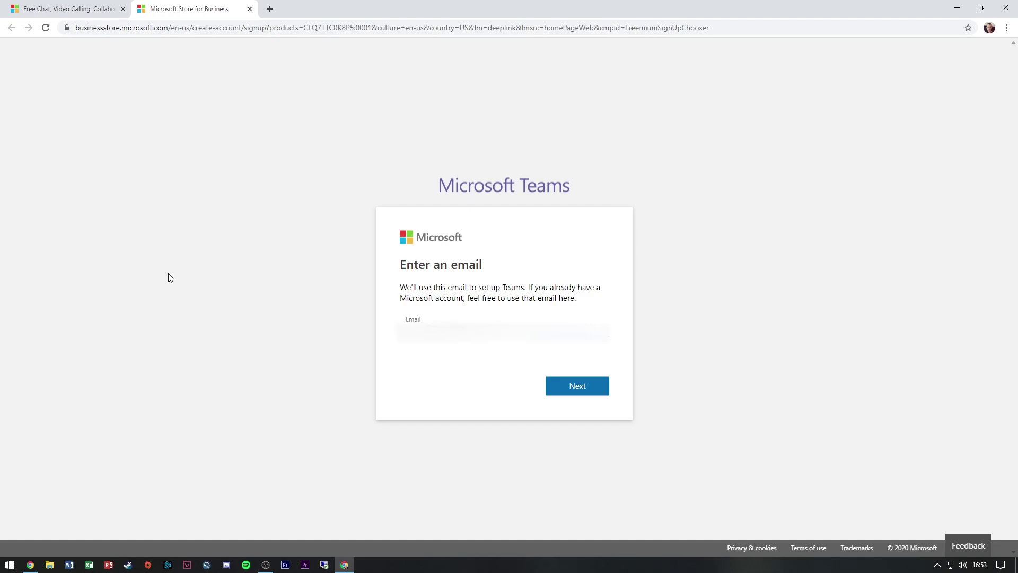
key("Return")
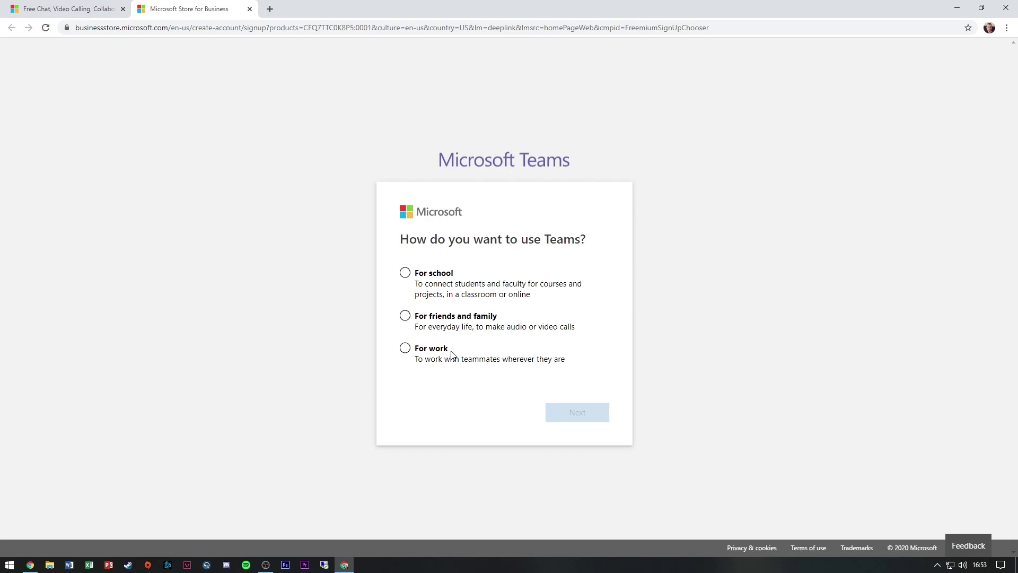
left_click(405, 348)
left_click(592, 420)
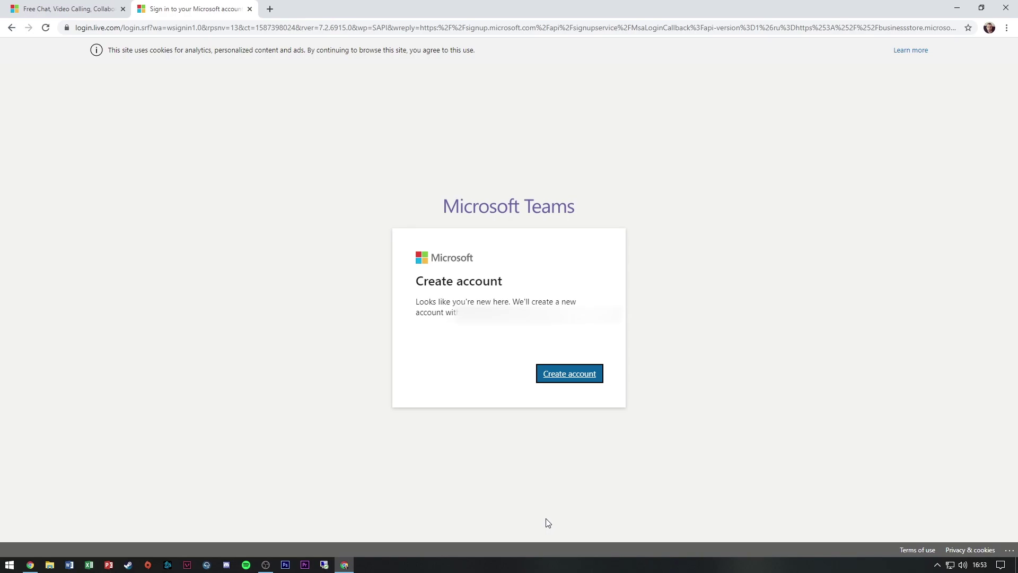
Step: Create the Microsoft account with a new account password and decline saving that password in the browser
left_click(583, 379)
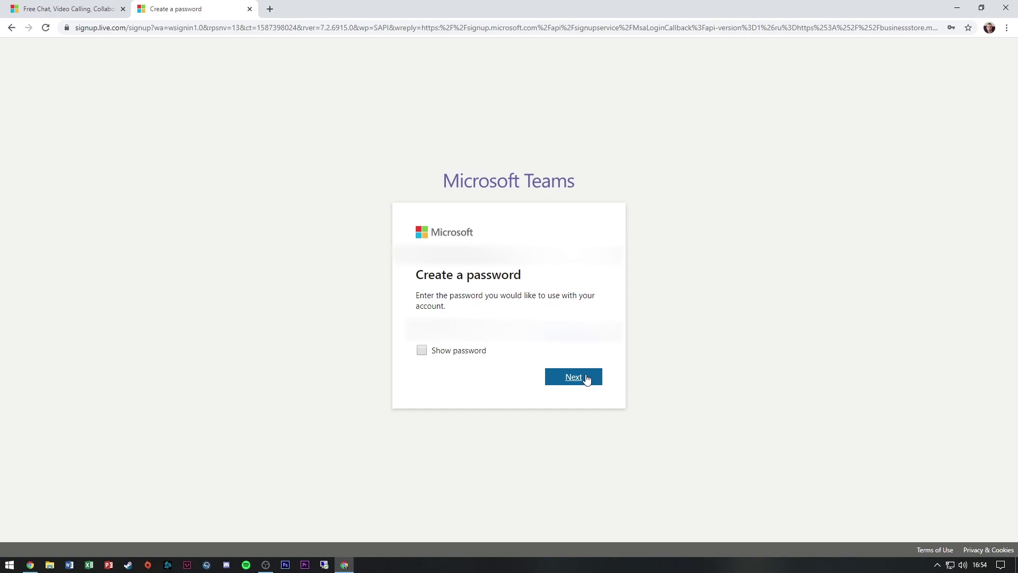
left_click(586, 378)
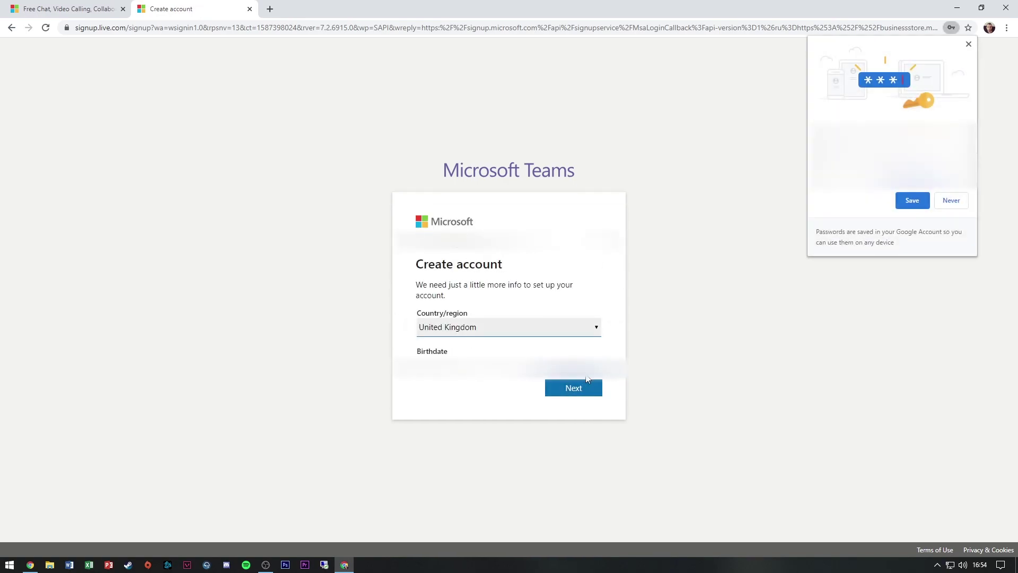
left_click(967, 203)
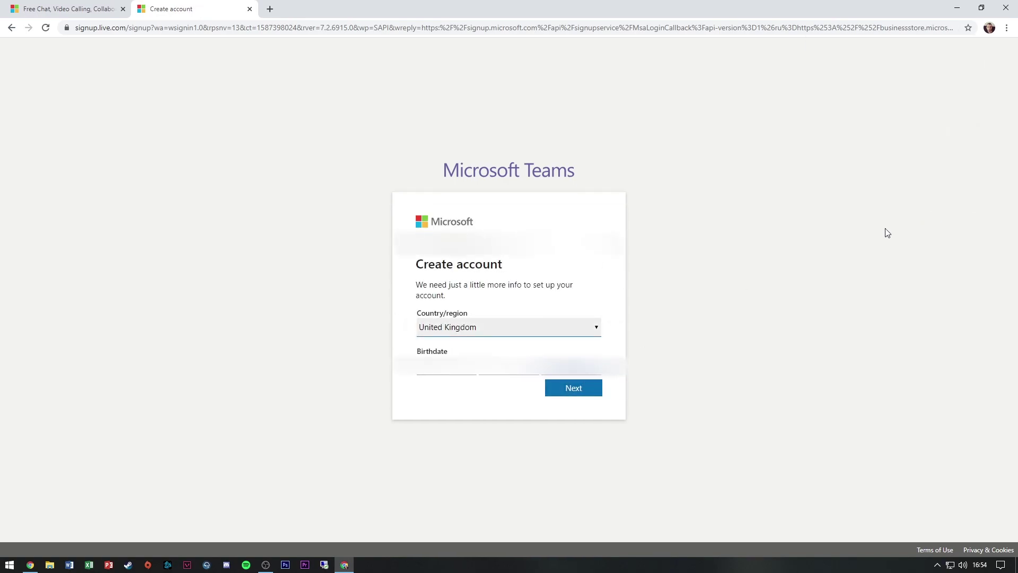
Step: Fill in the birthdate's month, day and year for the new account and submit the details
left_click(474, 370)
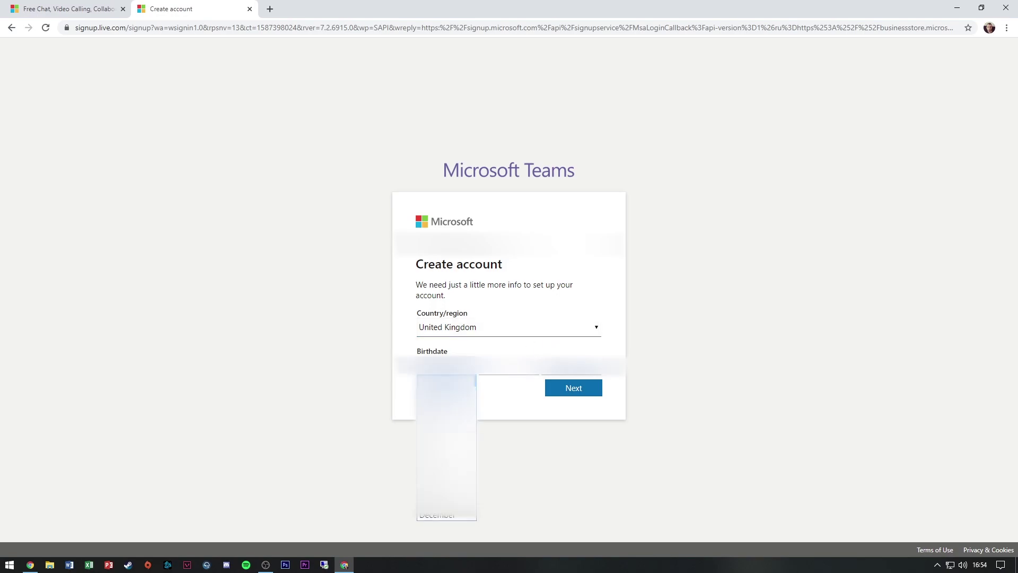
left_click(446, 413)
left_click(509, 366)
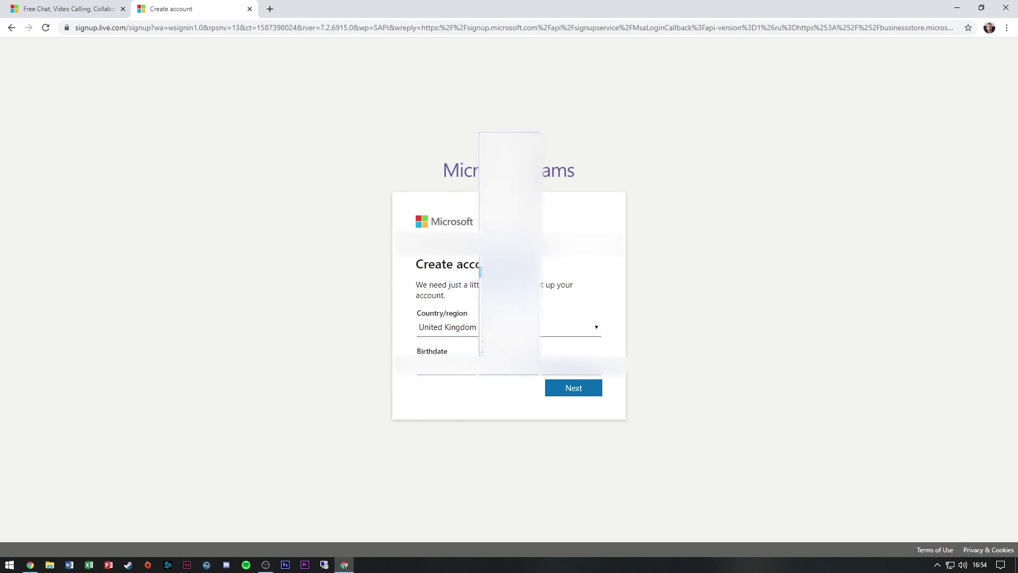
left_click(508, 249)
left_click(571, 366)
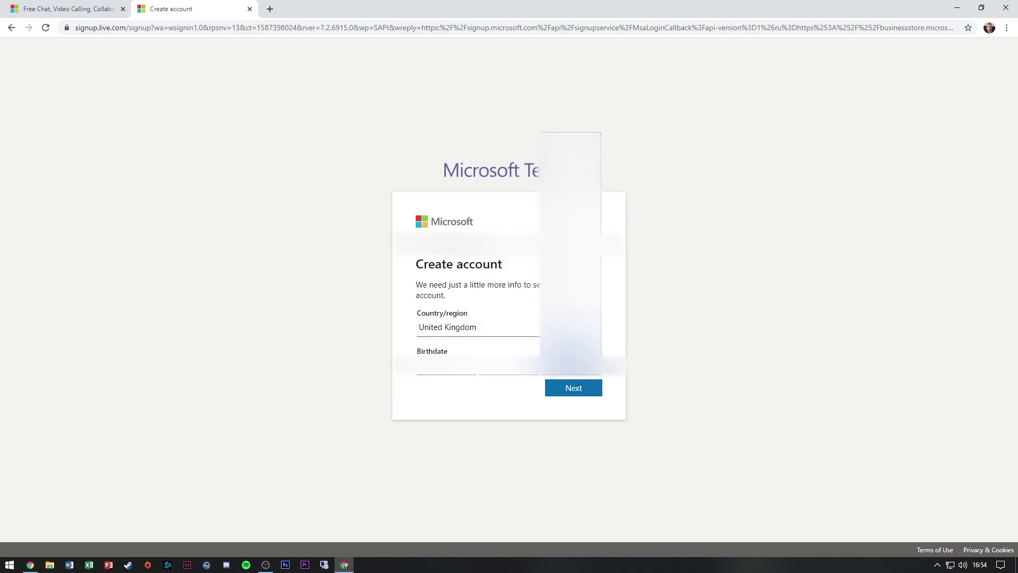
left_click(571, 339)
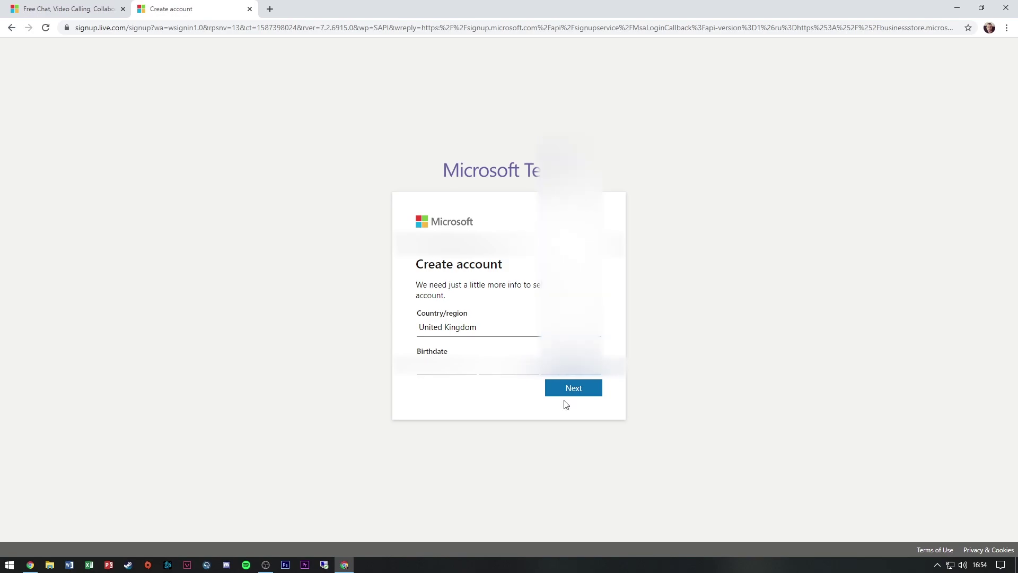
left_click(566, 391)
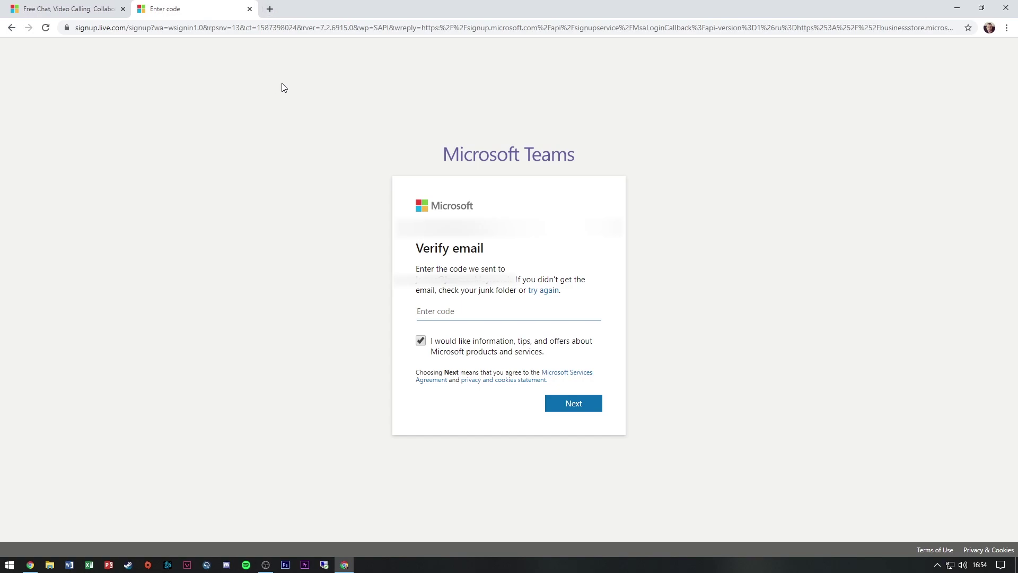
Step: Open mail.google.com in a new browser tab and copy the security code from Microsoft's verification email
left_click(271, 7)
type("mai")
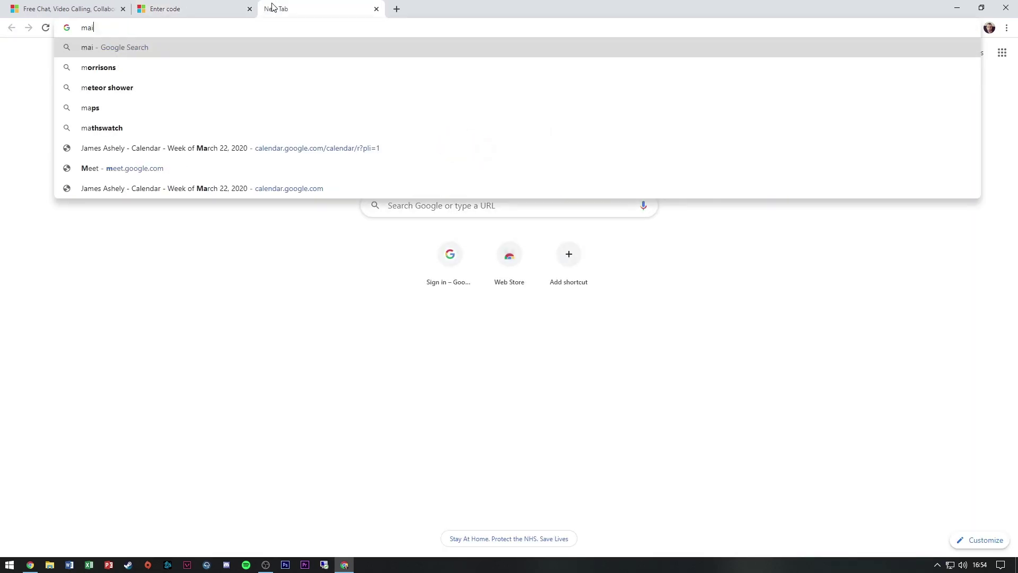
type("l.google.com")
key("Return")
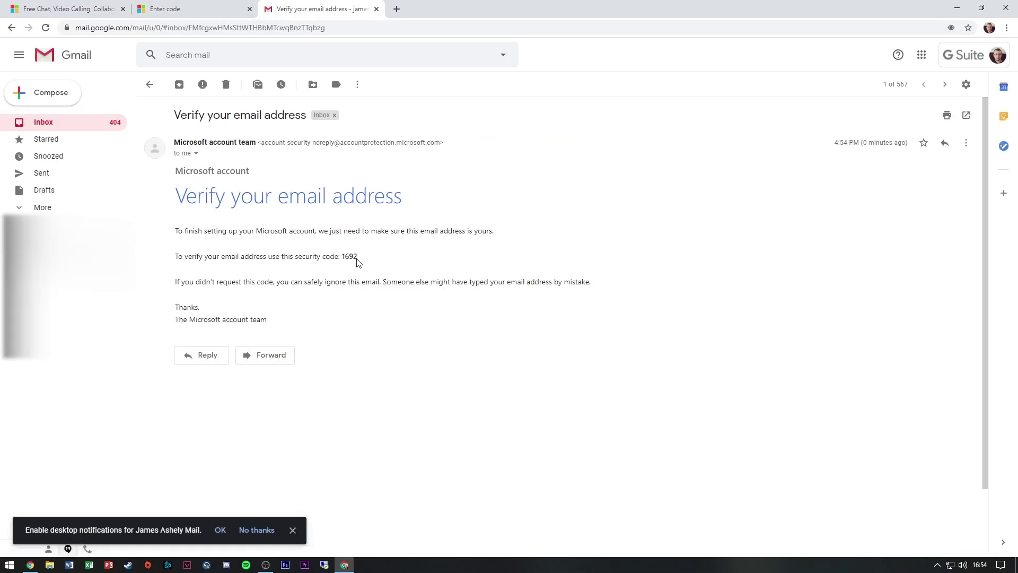
left_click_drag(357, 258, 343, 256)
key("ctrl+c")
Step: Enter the emailed verification code on the Verify email page and opt out of Microsoft information, tips, and offers
left_click(190, 9)
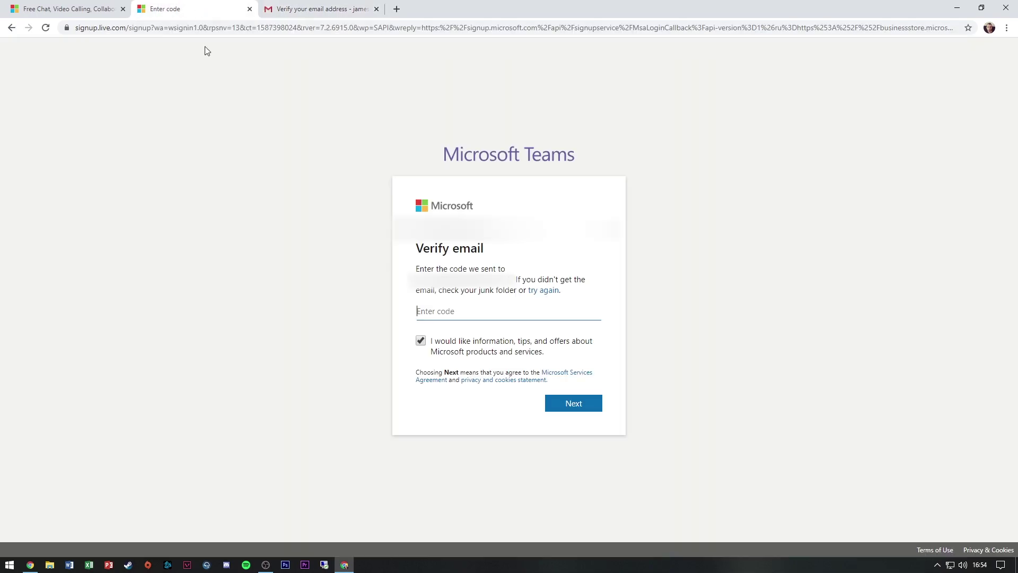
left_click(440, 310)
key("ctrl+v")
left_click(420, 341)
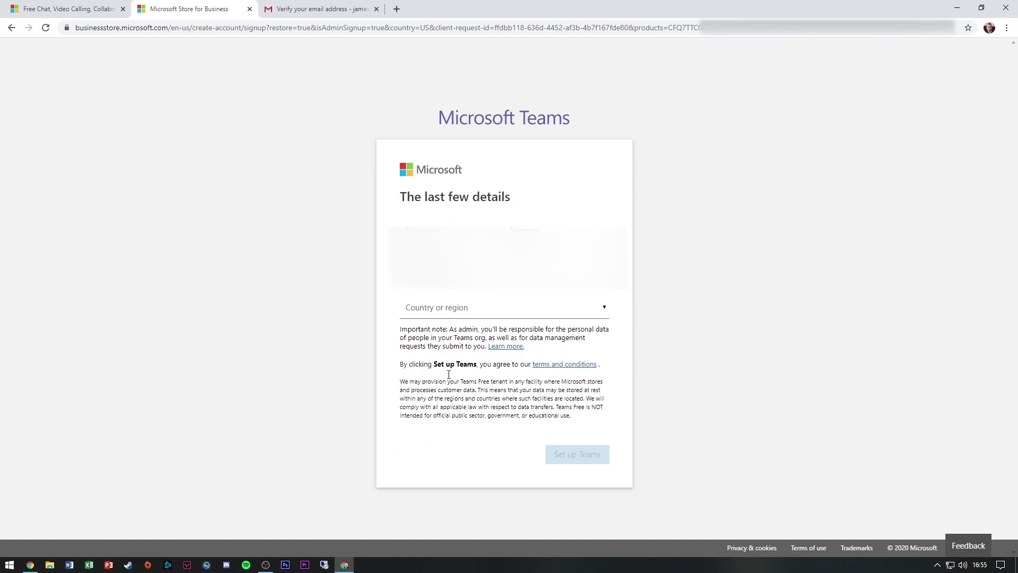
Step: Set the country or region to United Kingdom and set up Teams
left_click(432, 314)
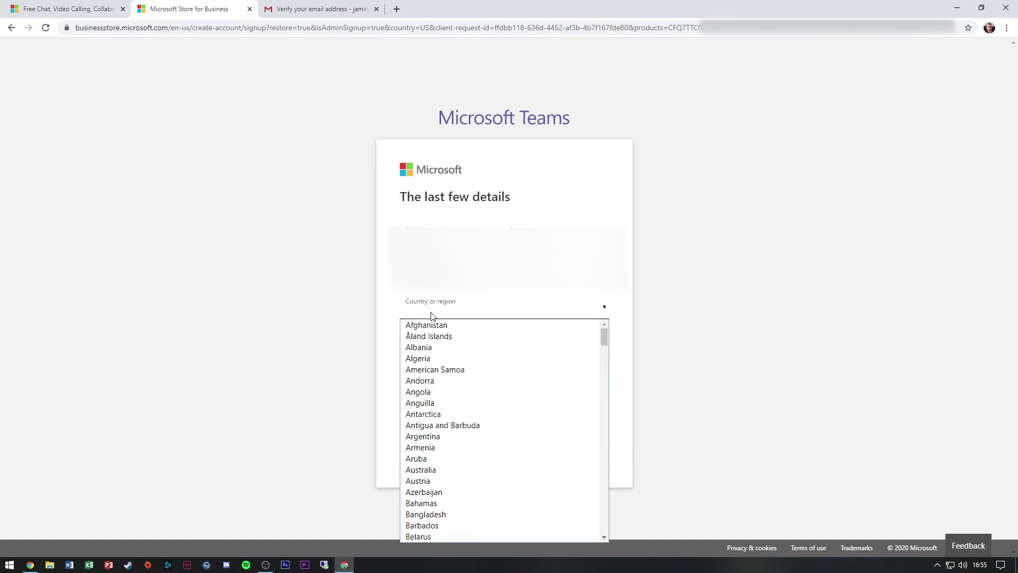
type("united")
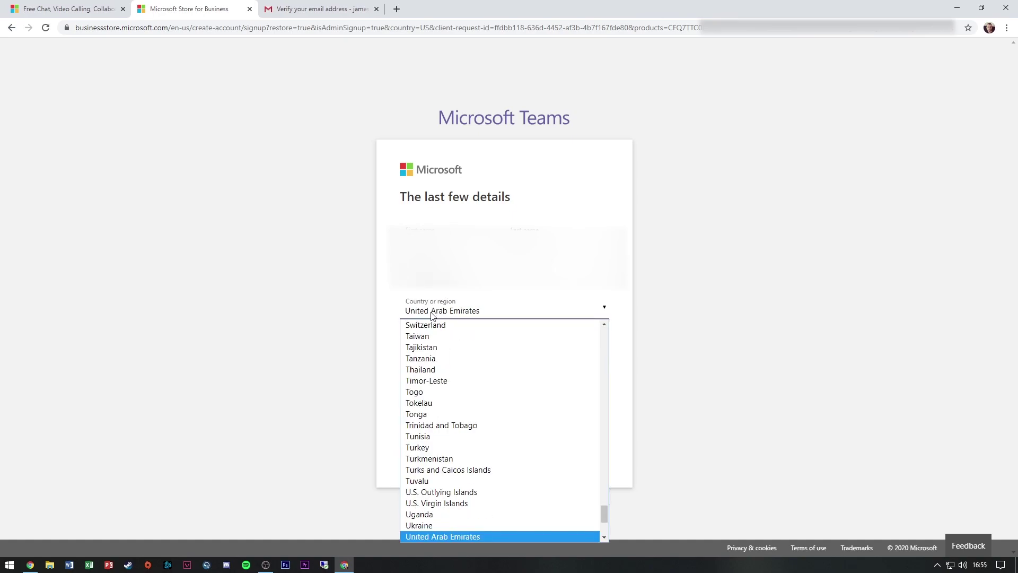
key("Down")
key("Return")
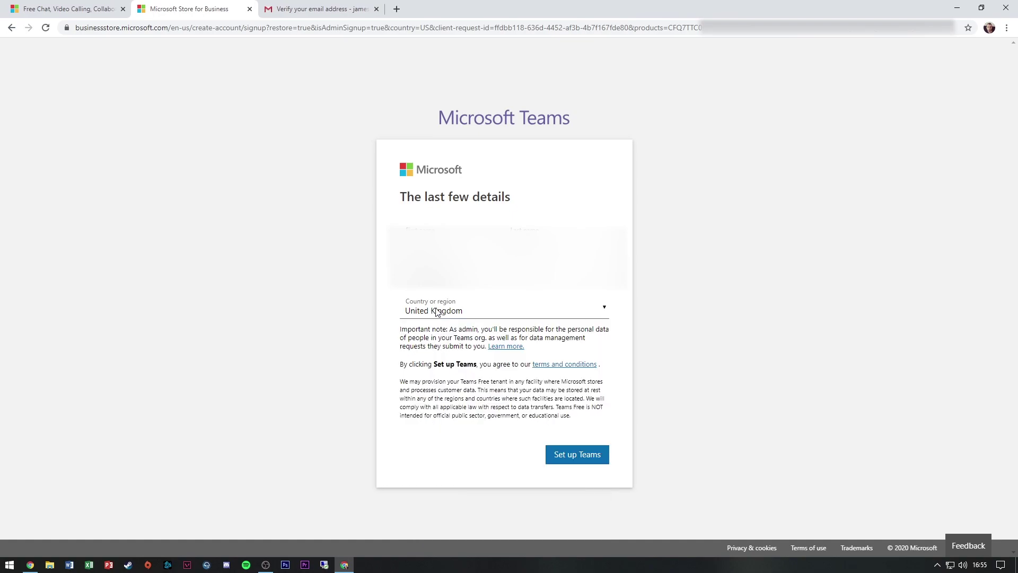
left_click(588, 461)
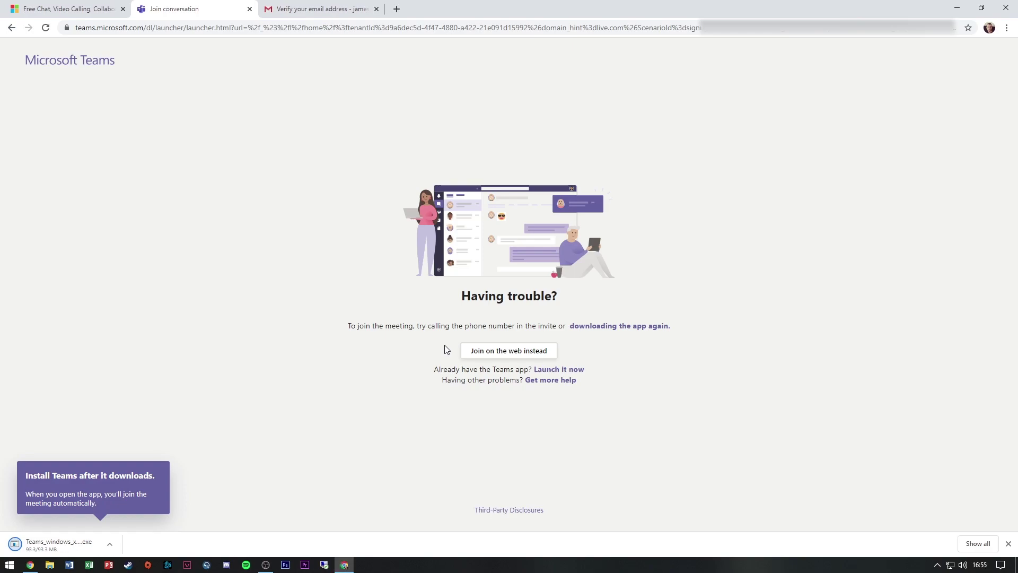
Step: Run the downloaded Teams Windows installer and sign in to the desktop app with the account email and password
left_click(32, 547)
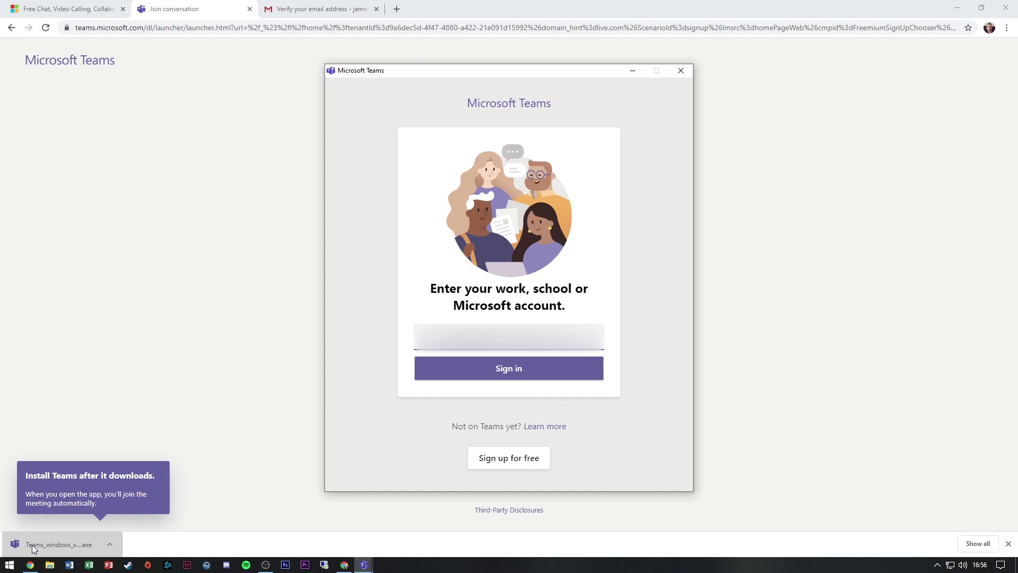
key("Return")
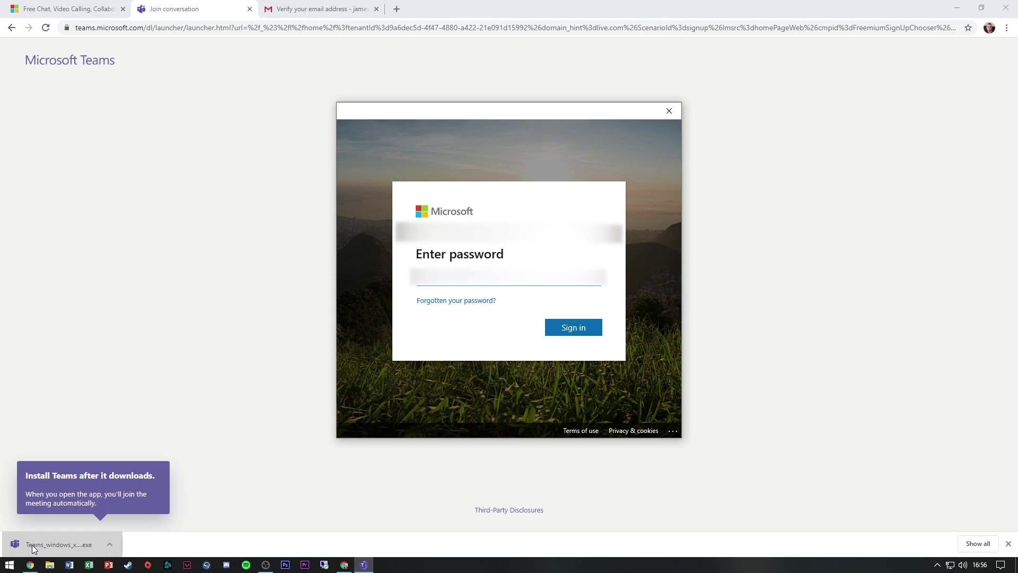
key("Return")
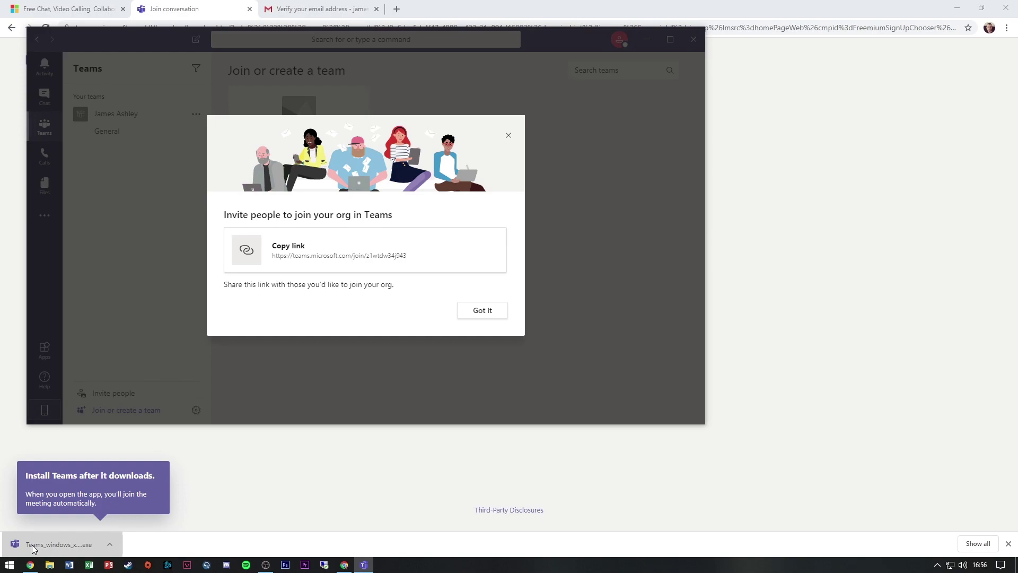
Step: Dismiss the organization invitation and introductory overlay, then view the Chat section and return to the team's General channel
left_click(509, 135)
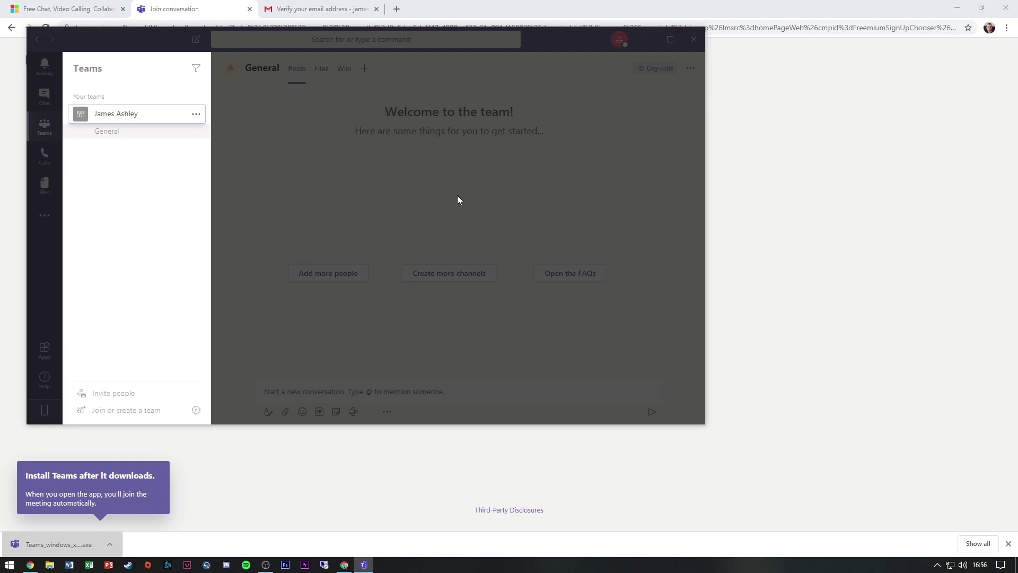
left_click(354, 67)
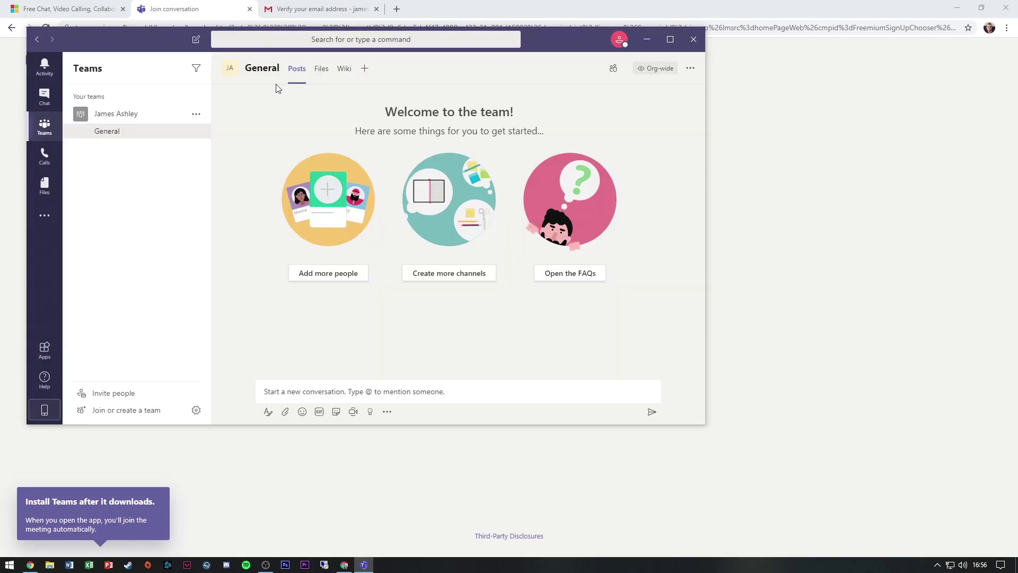
left_click(45, 96)
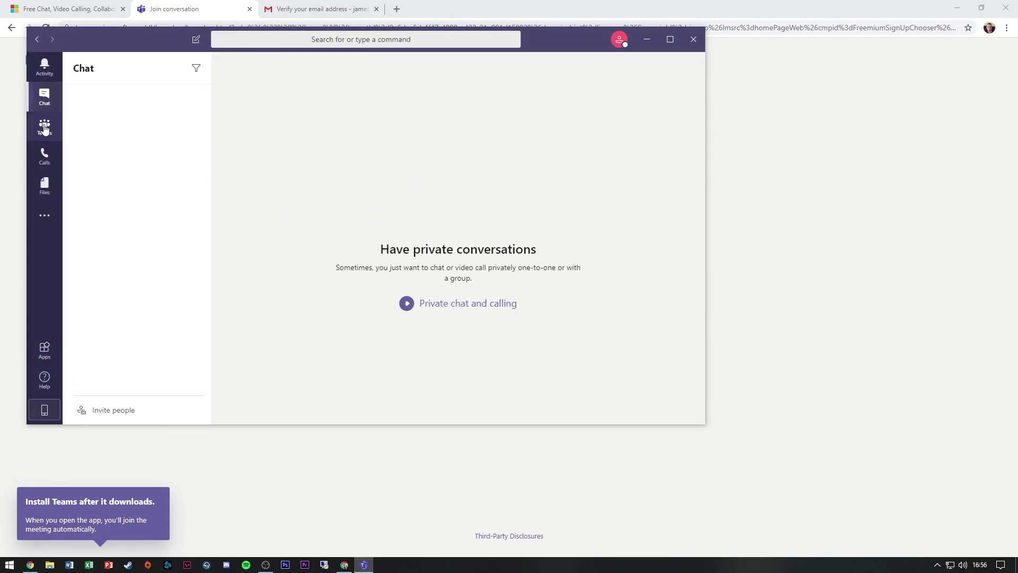
left_click(44, 126)
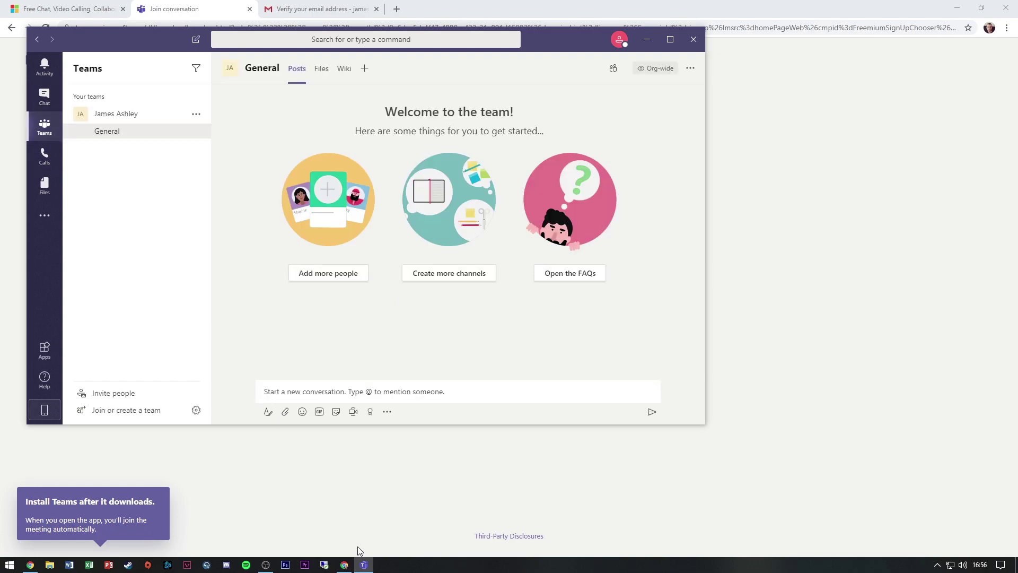
left_click(363, 565)
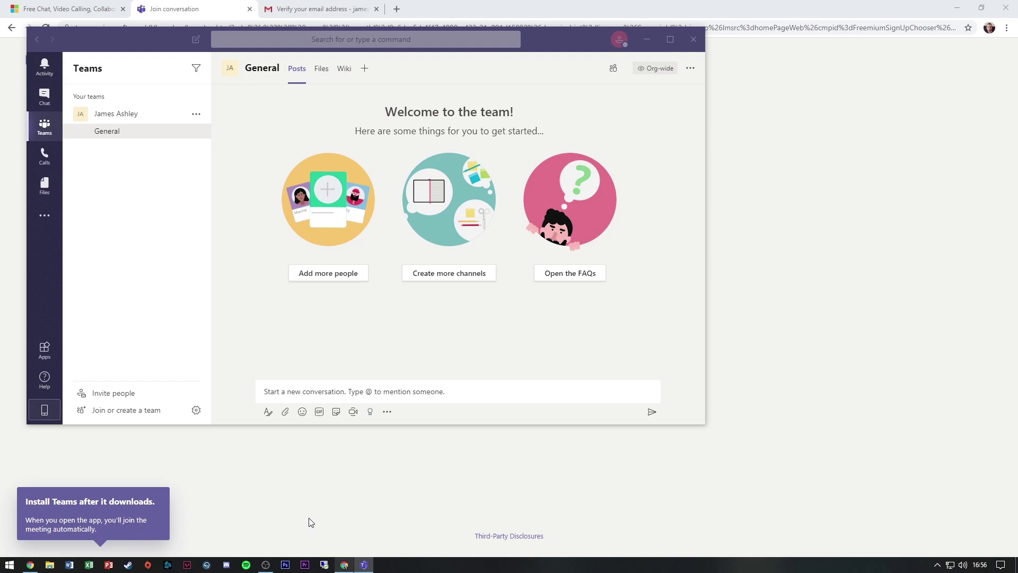
right_click(364, 565)
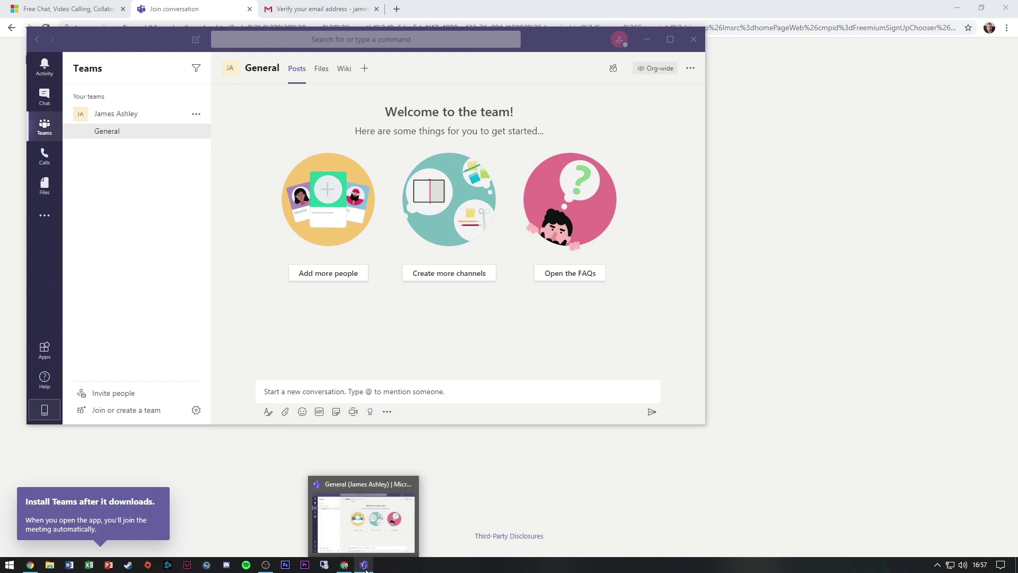
right_click(366, 569)
left_click(321, 546)
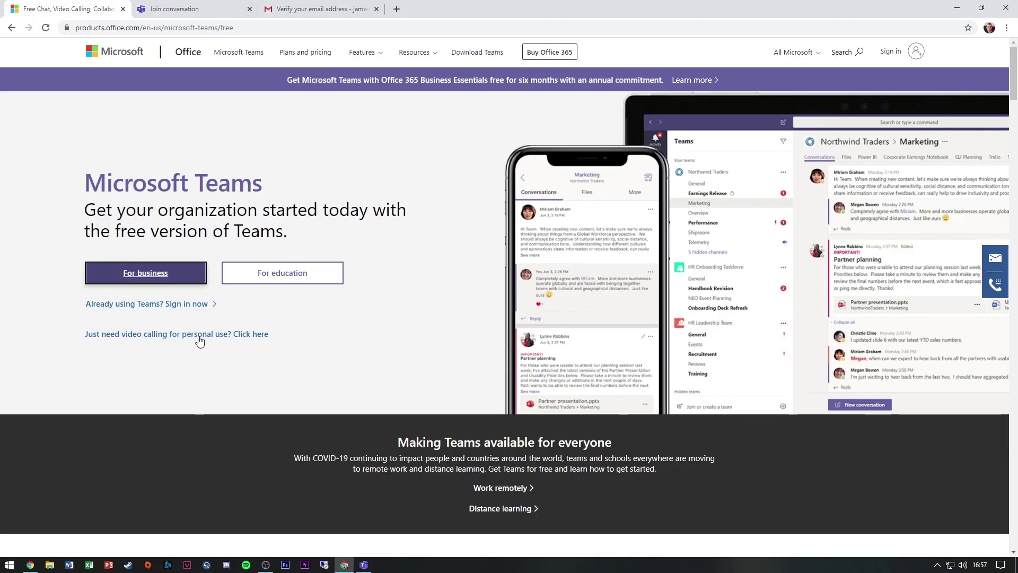
Step: Examine the free version's included features and the Compare Teams plans table on the Microsoft Teams product page
scroll(199, 341, "down", 15)
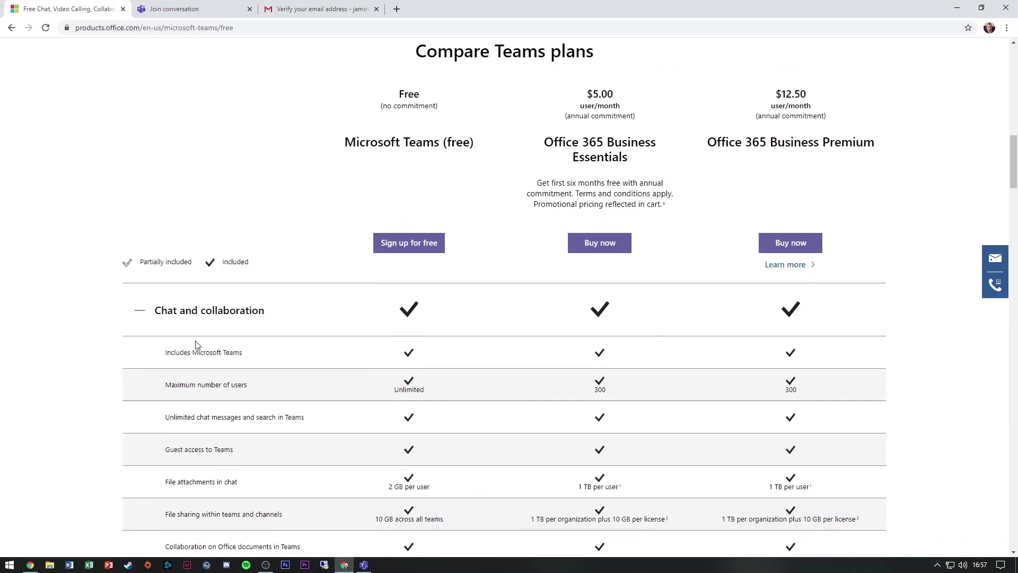
scroll(196, 343, "up", 14)
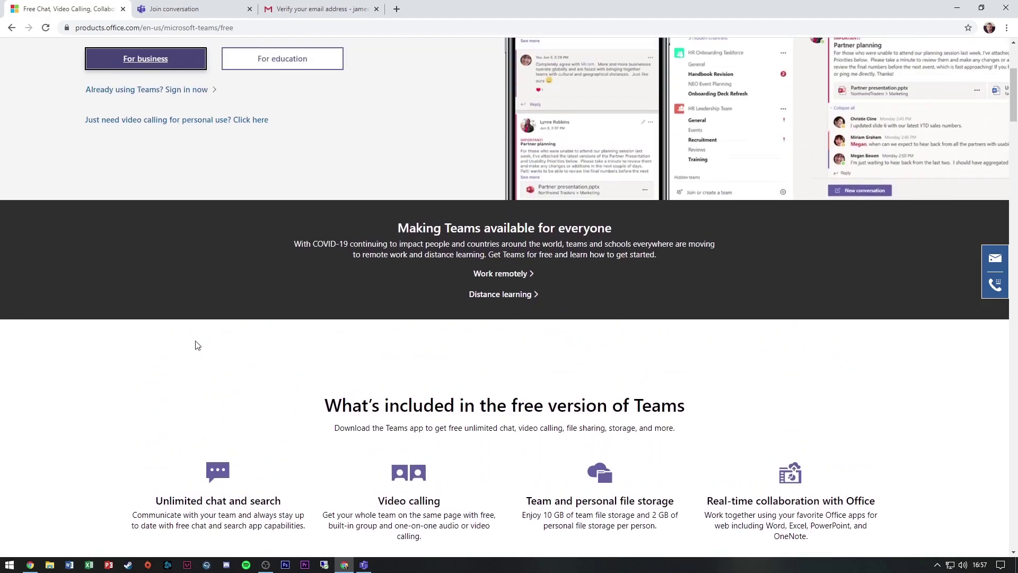
scroll(197, 345, "up", 4)
scroll(197, 345, "down", 8)
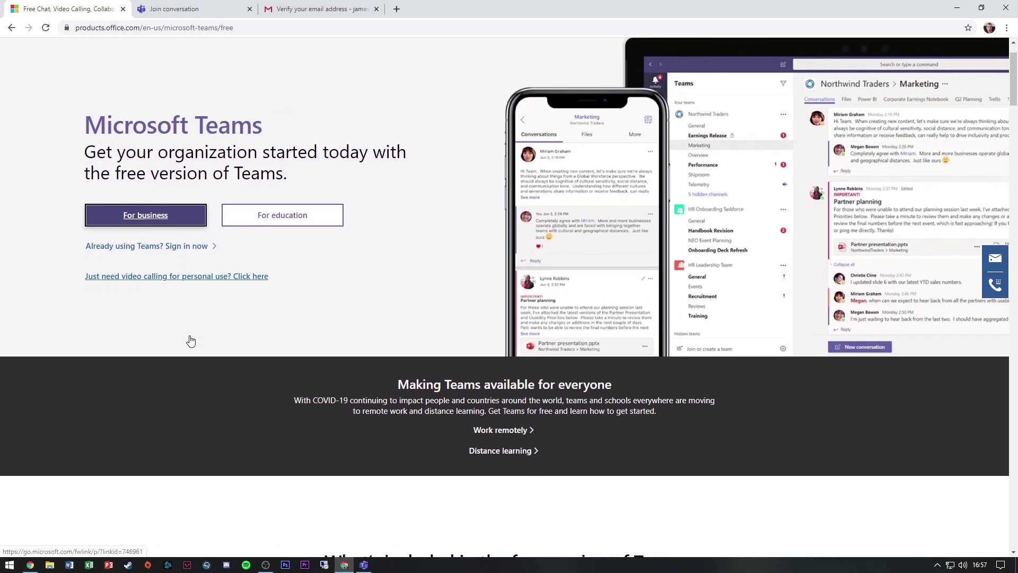
scroll(192, 339, "down", 4)
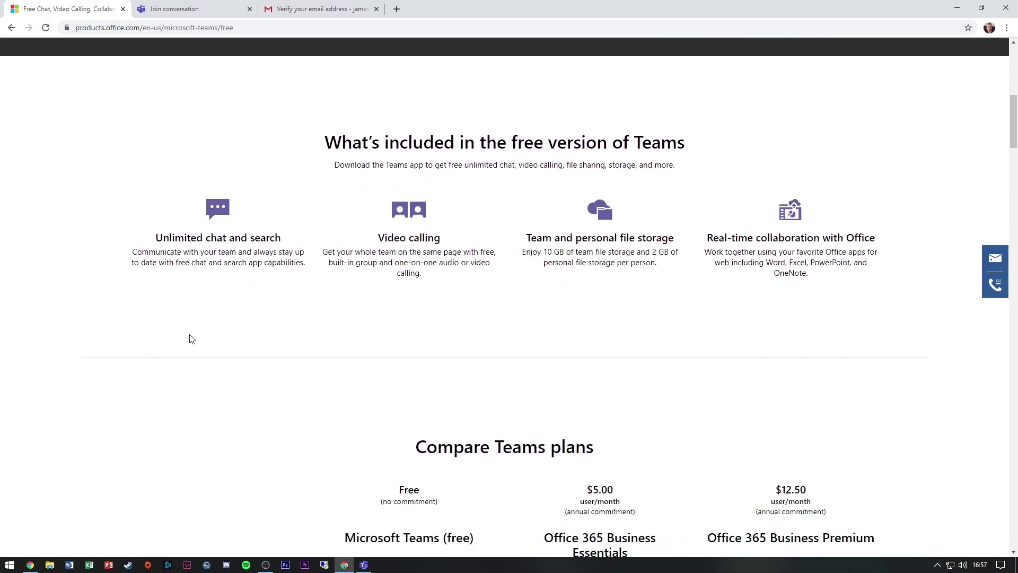
scroll(192, 340, "down", 4)
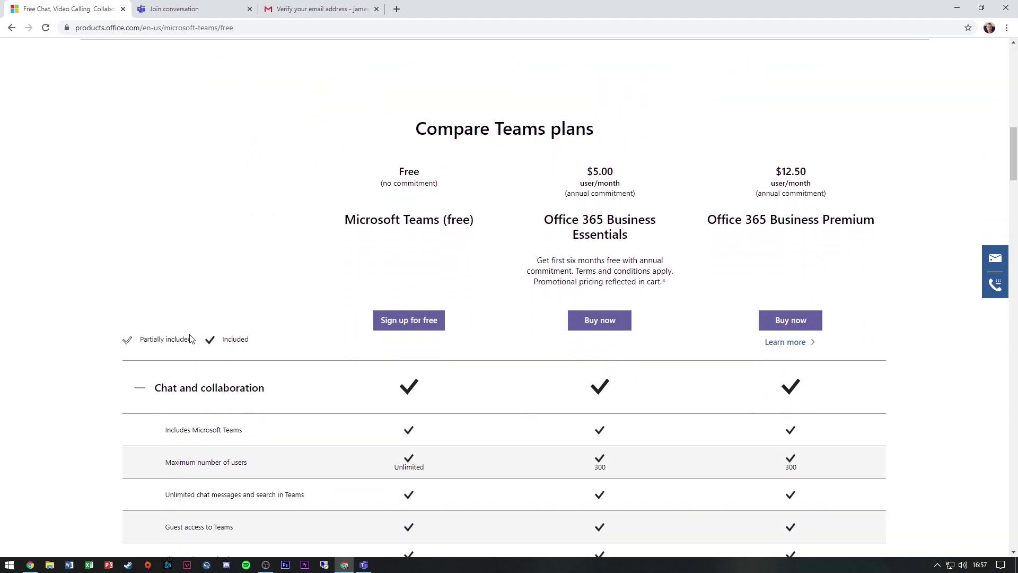
scroll(188, 297, "up", 1)
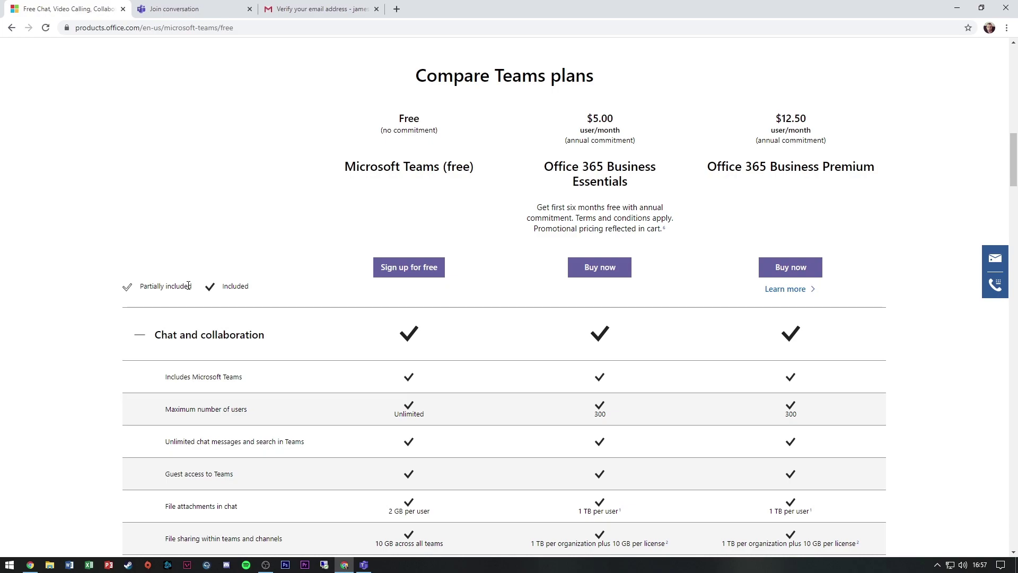
Step: Examine the Compare Teams plans table from the chat and collaboration rows through meetings, productivity, security, administration and support
scroll(190, 284, "down", 3)
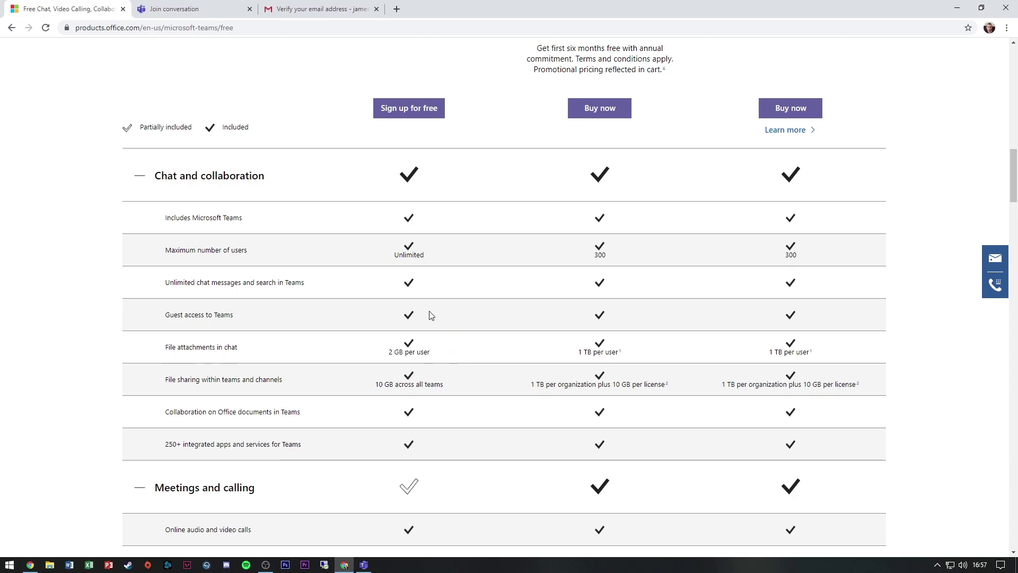
double_click(396, 253)
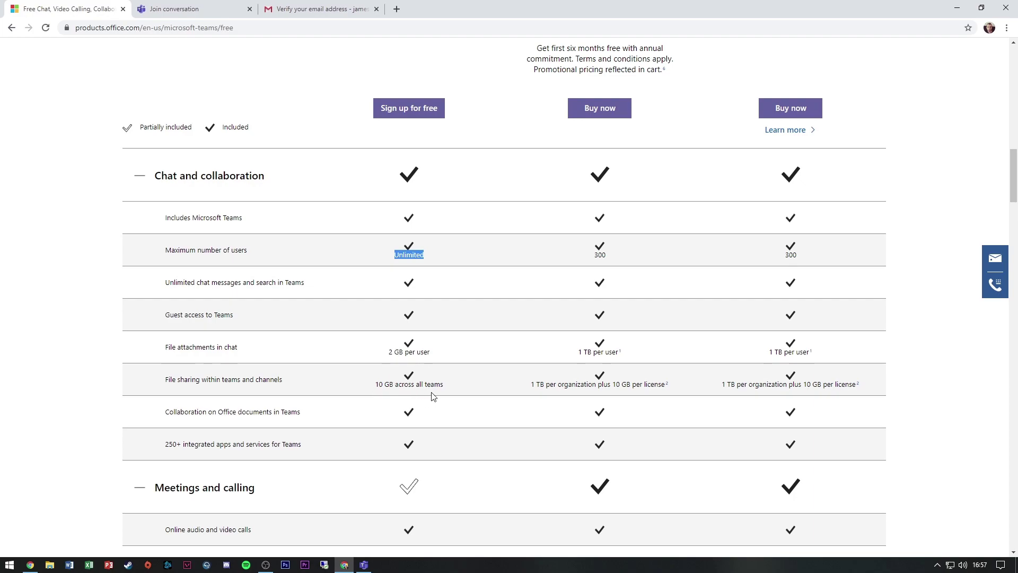
scroll(466, 369, "down", 3)
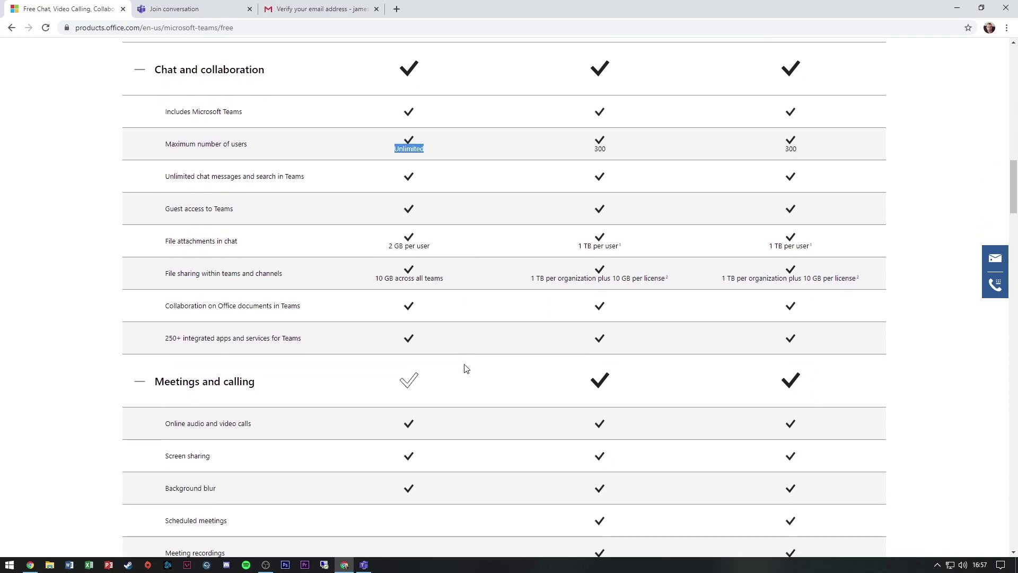
scroll(466, 368, "down", 1)
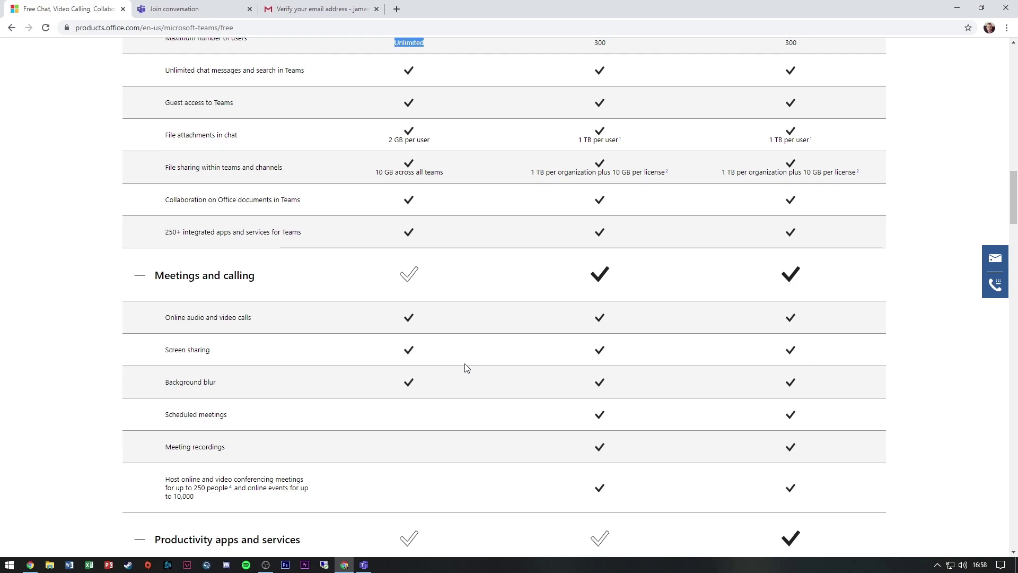
scroll(412, 435, "down", 1)
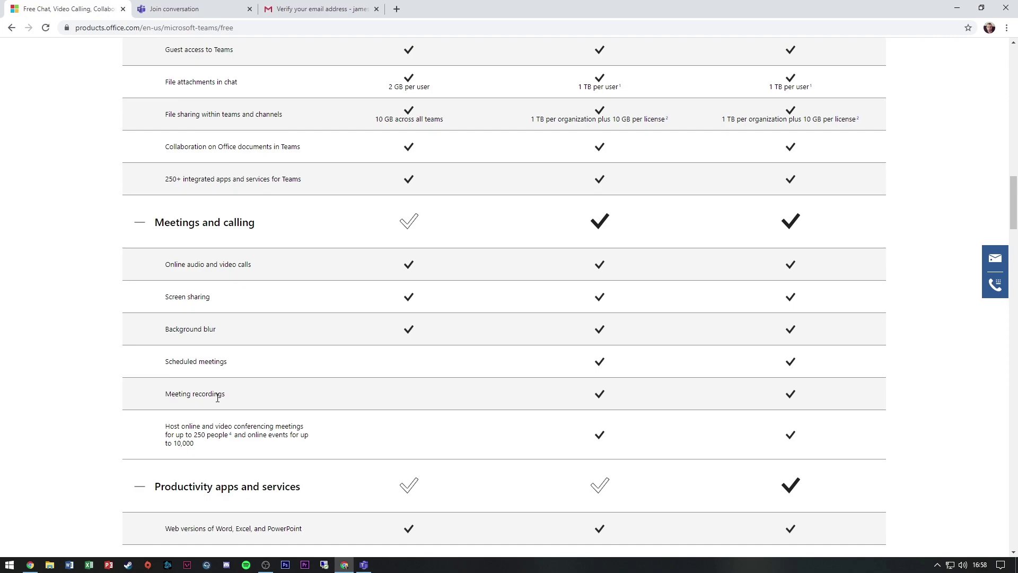
scroll(219, 398, "down", 1)
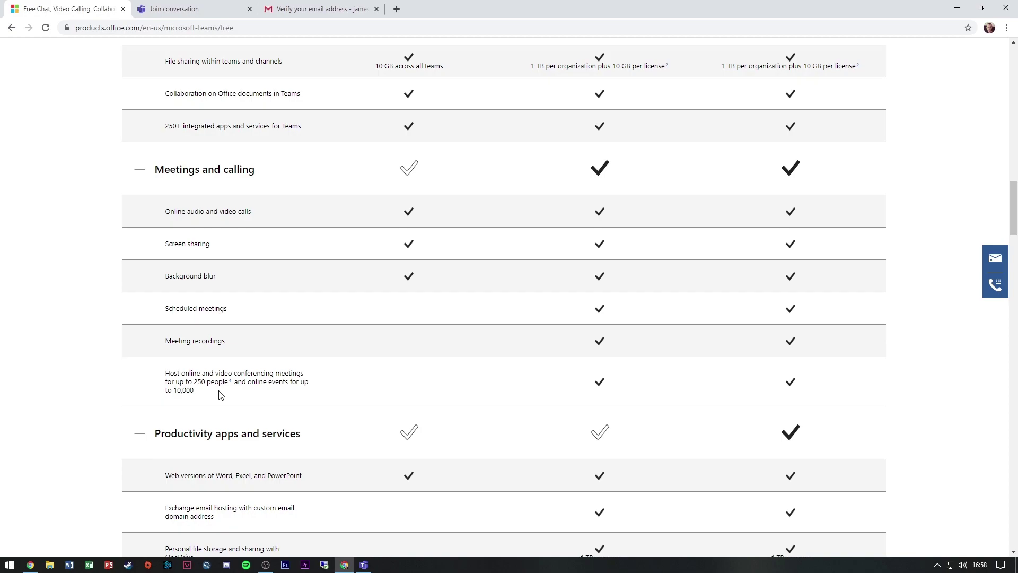
scroll(239, 424, "down", 3)
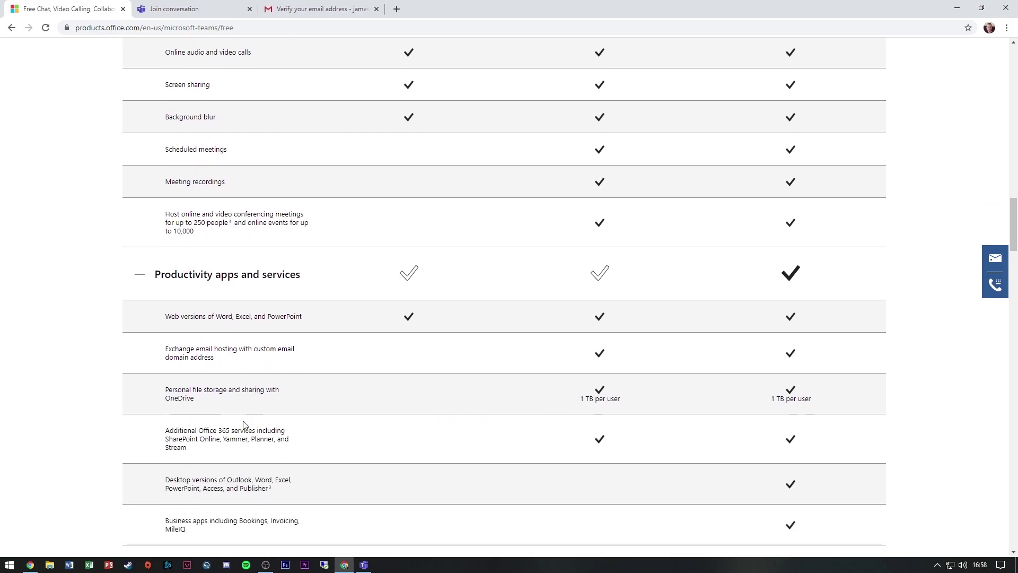
scroll(233, 448, "down", 1)
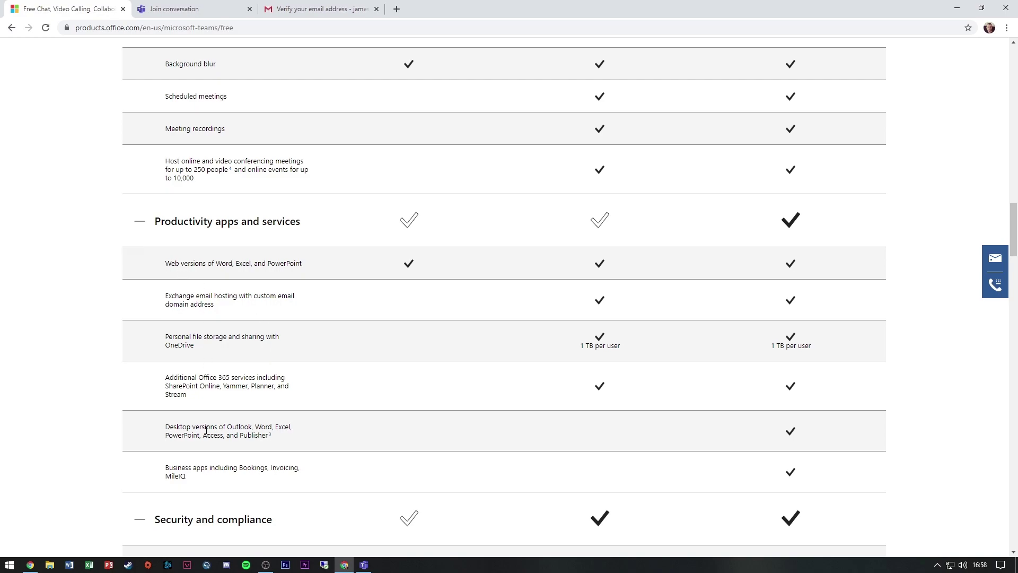
scroll(205, 430, "down", 4)
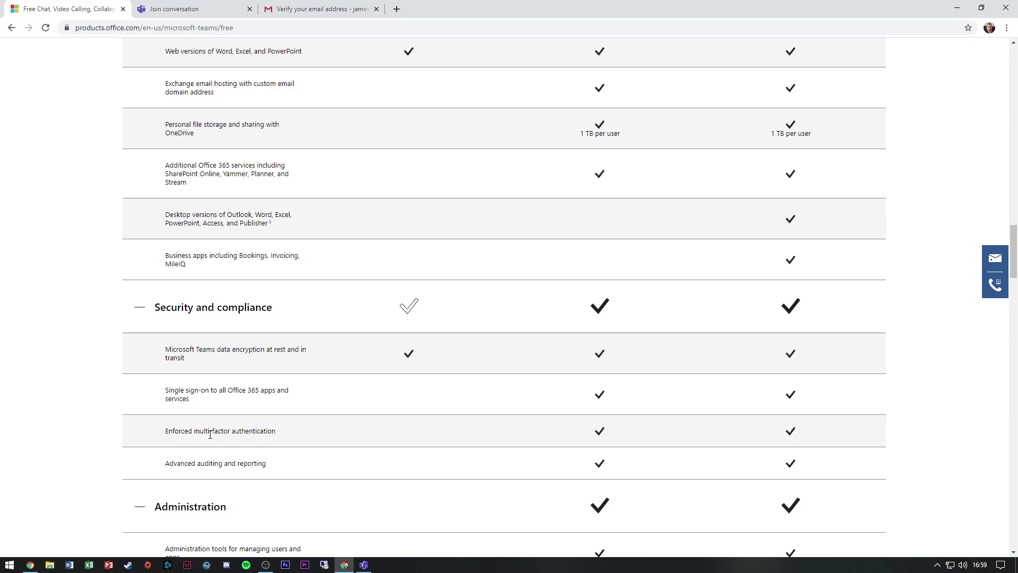
scroll(210, 433, "down", 4)
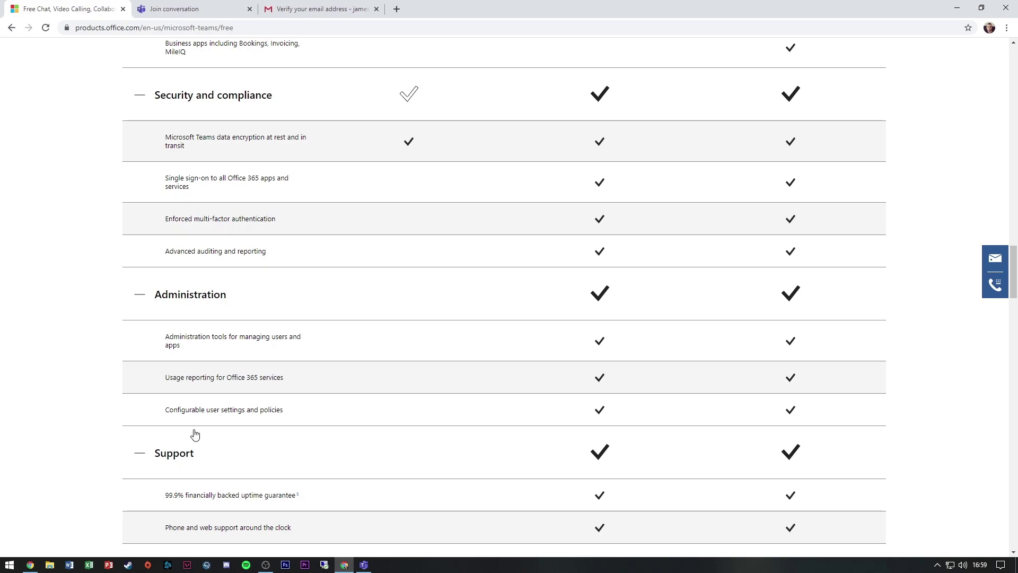
Step: Review the plan names and prices heading the comparison table, along with the product page's introduction
scroll(498, 518, "up", 20)
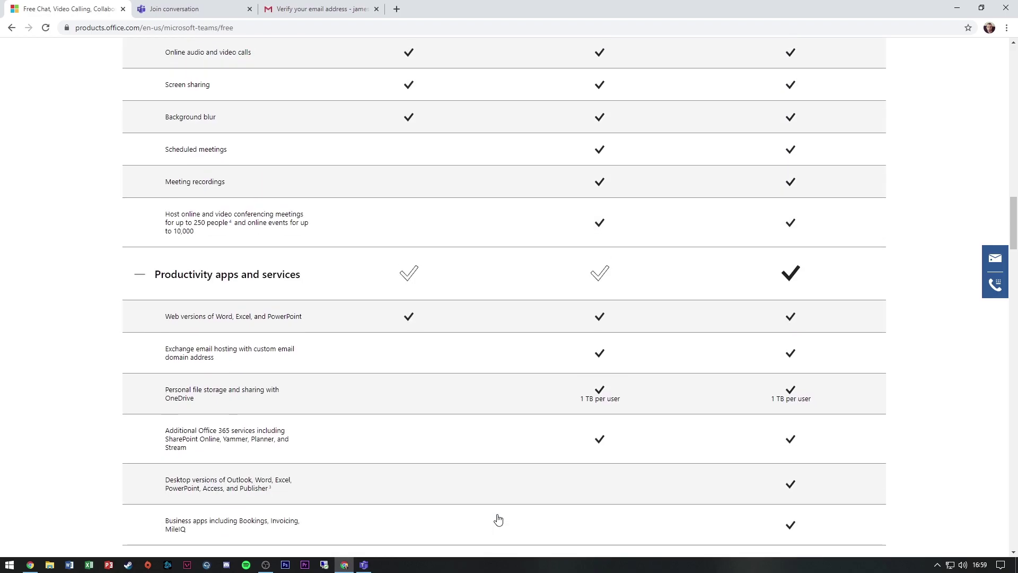
scroll(504, 492, "up", 2)
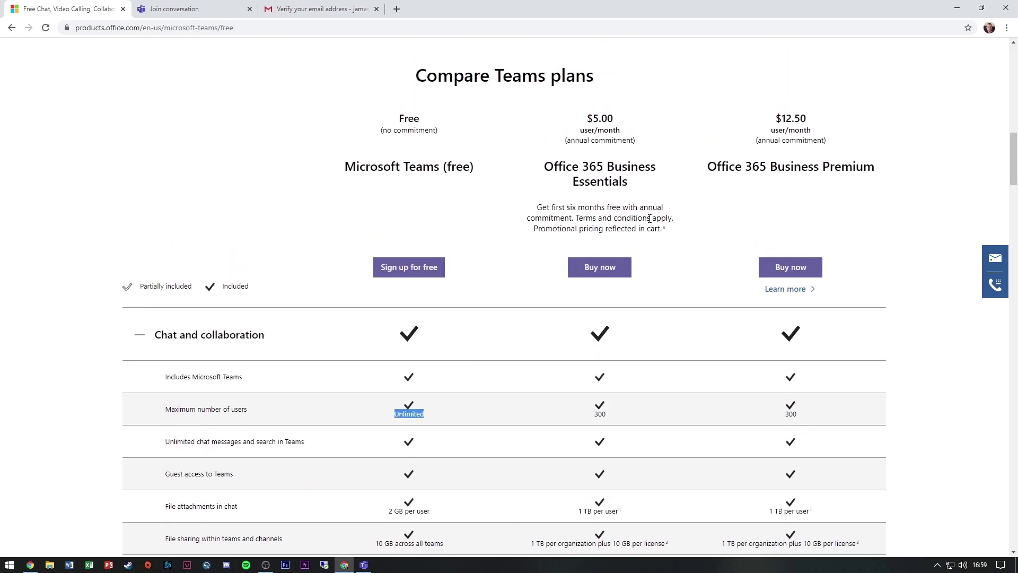
scroll(630, 259, "up", 6)
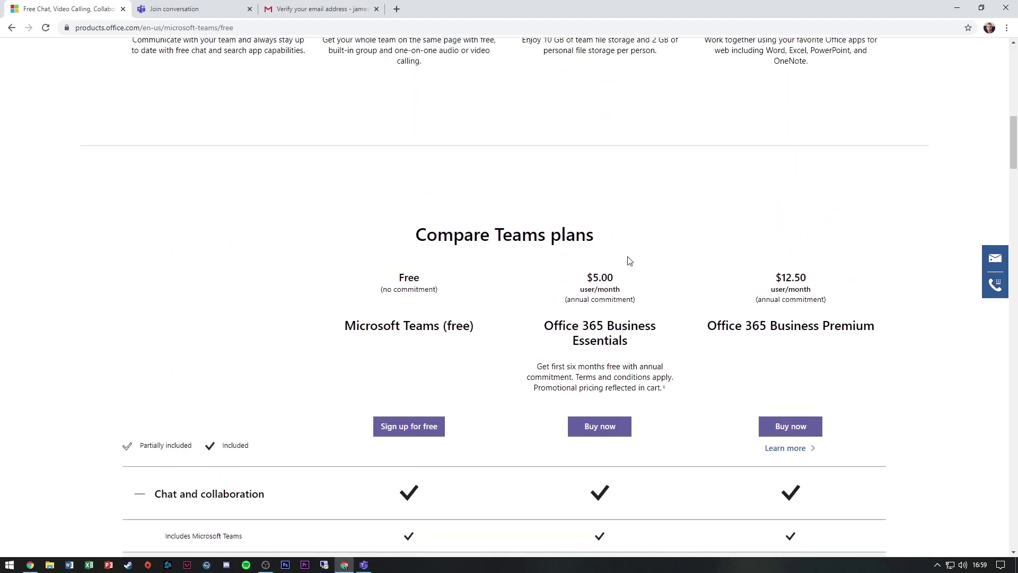
scroll(626, 390, "down", 2)
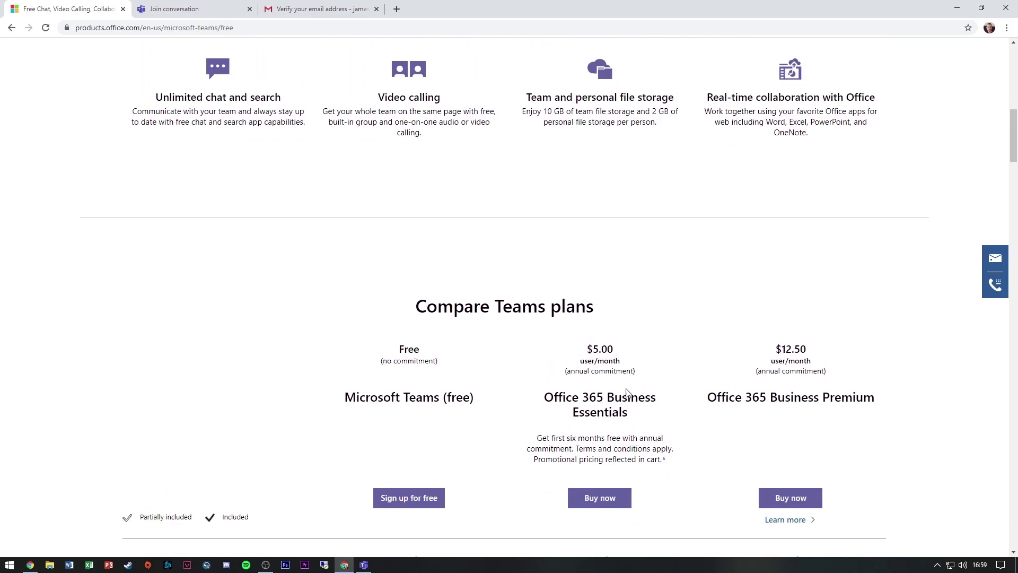
scroll(627, 391, "up", 2)
scroll(628, 392, "up", 10)
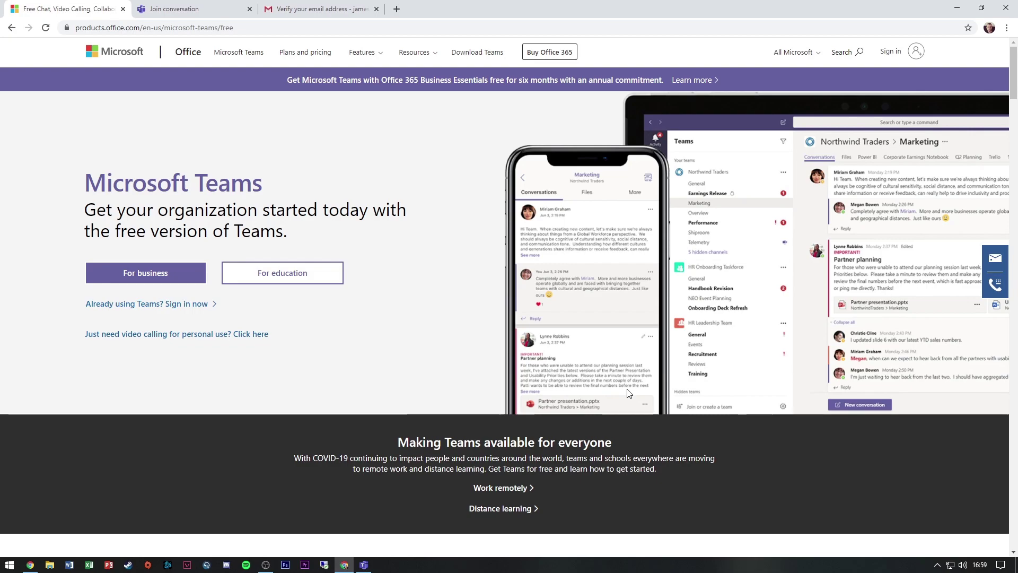
scroll(629, 392, "down", 3)
scroll(629, 392, "down", 15)
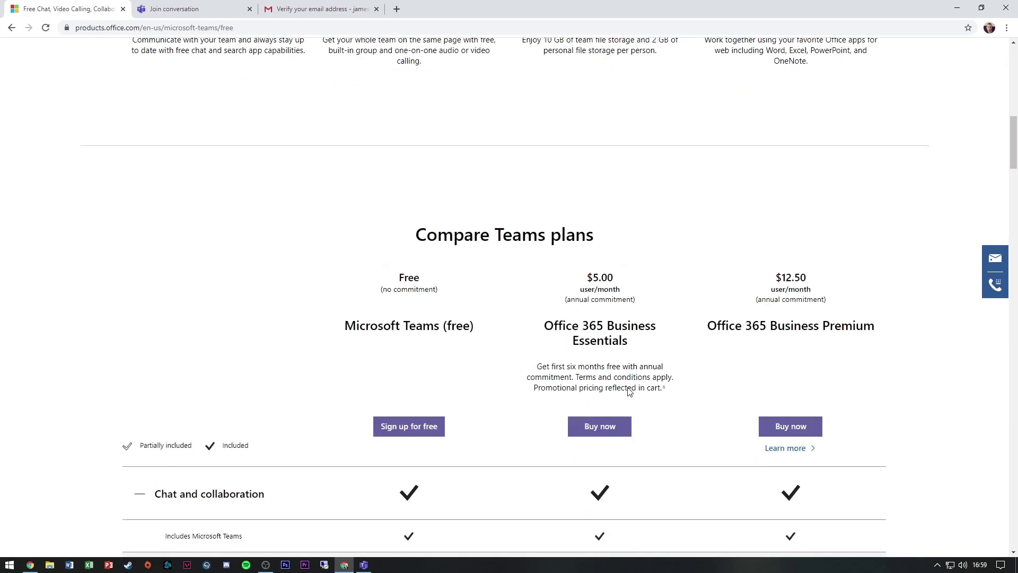
scroll(628, 387, "down", 5)
scroll(627, 383, "up", 5)
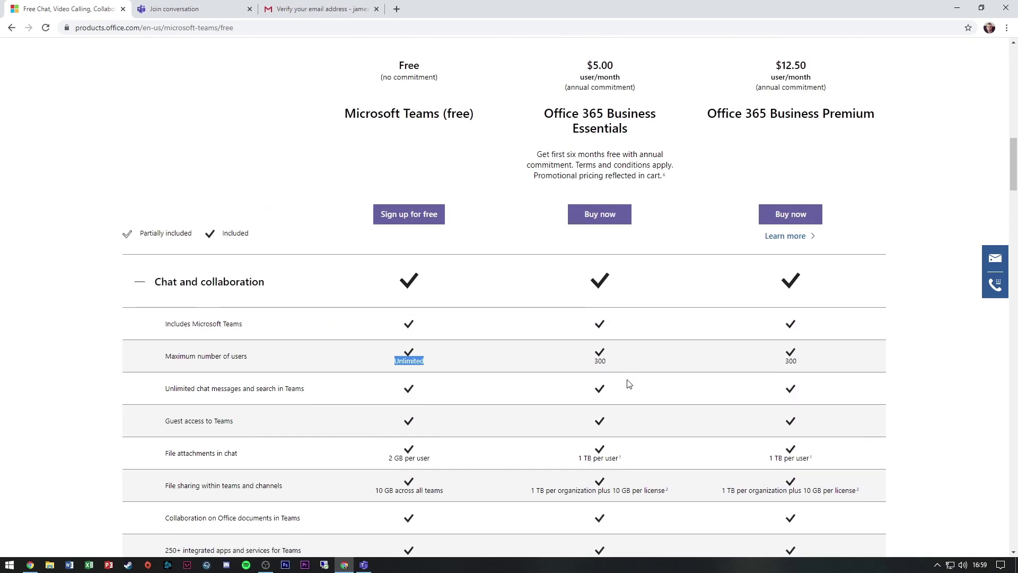
Step: Compare the free and paid plans again across the productivity, security and compliance, administration and support rows
scroll(628, 383, "down", 7)
scroll(629, 383, "down", 4)
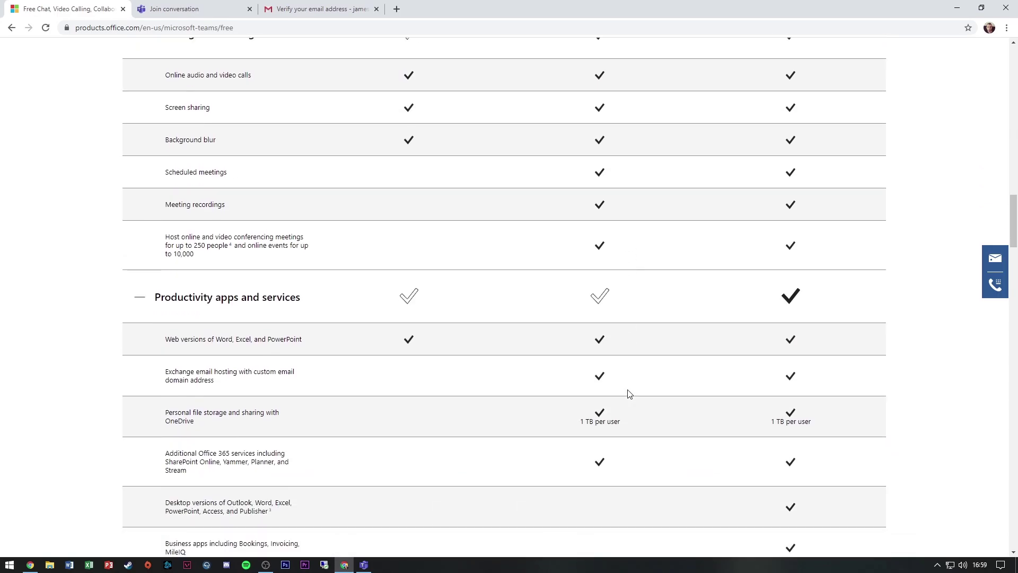
scroll(628, 409, "down", 2)
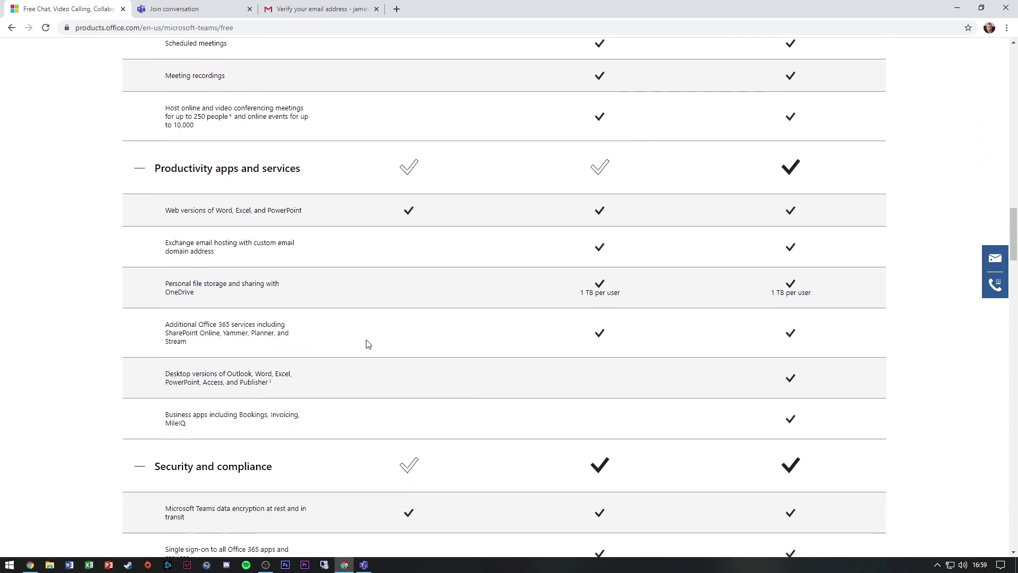
scroll(448, 377, "down", 2)
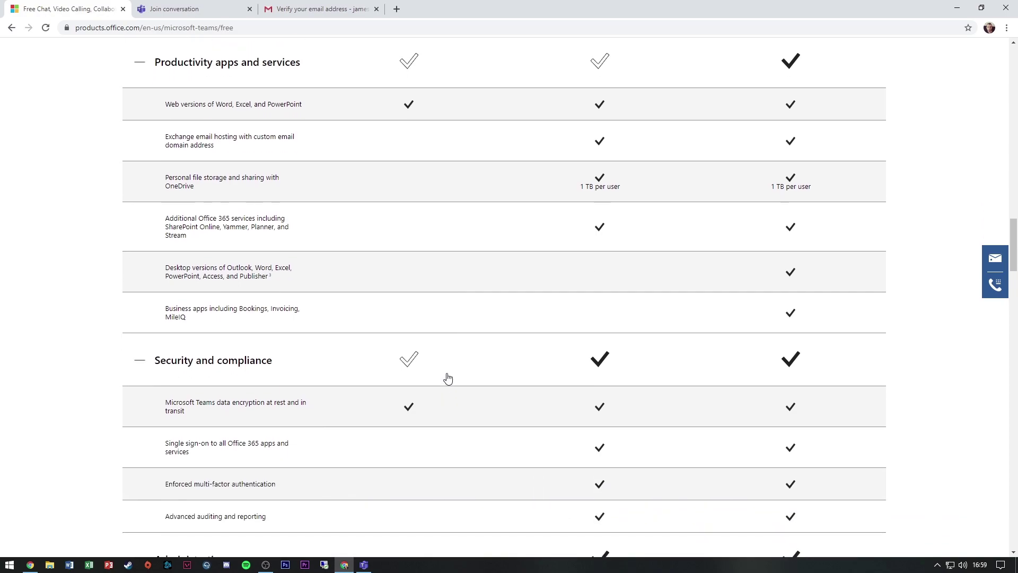
scroll(432, 358, "down", 2)
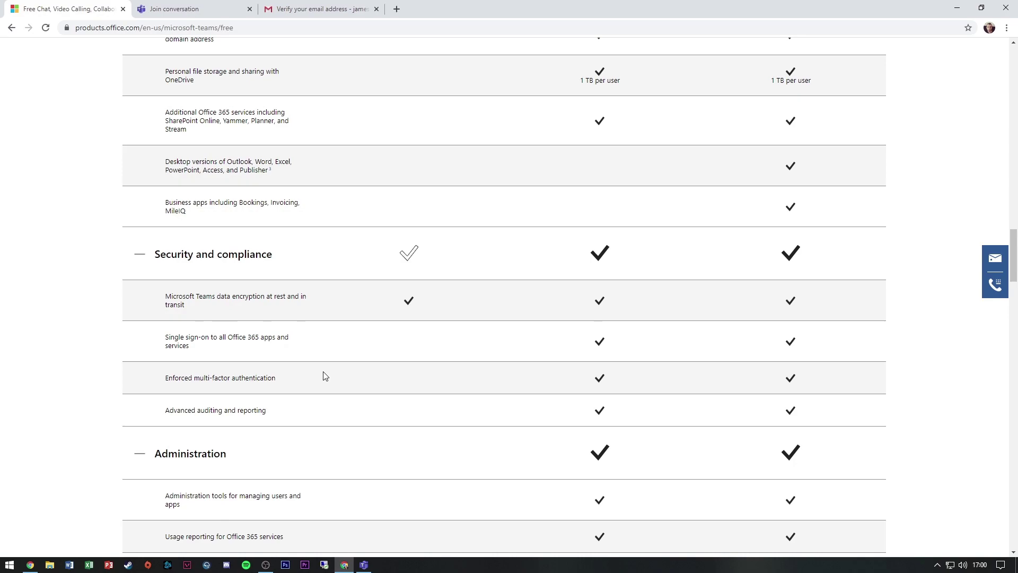
scroll(325, 376, "down", 4)
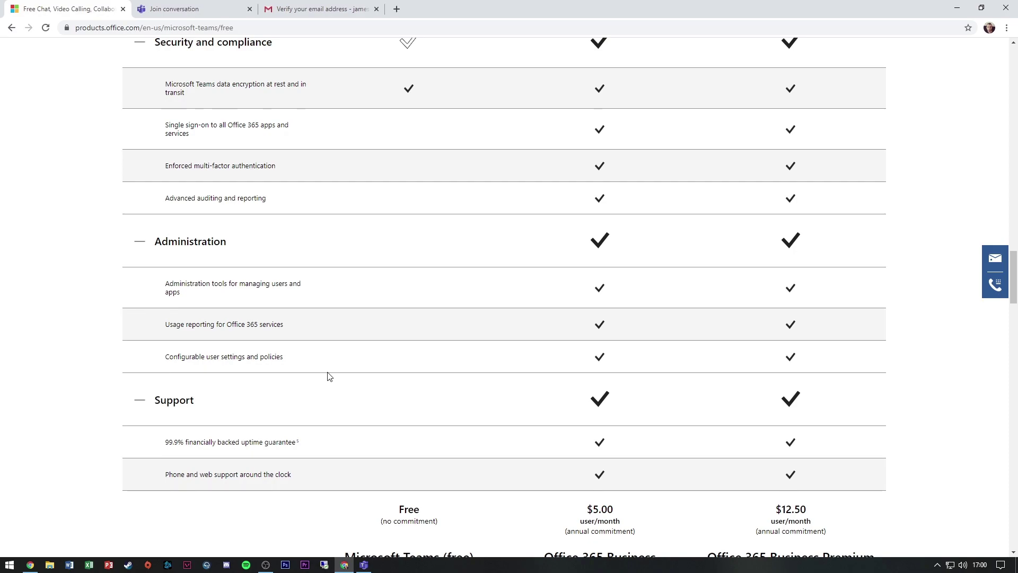
scroll(375, 371, "up", 4)
scroll(409, 366, "down", 5)
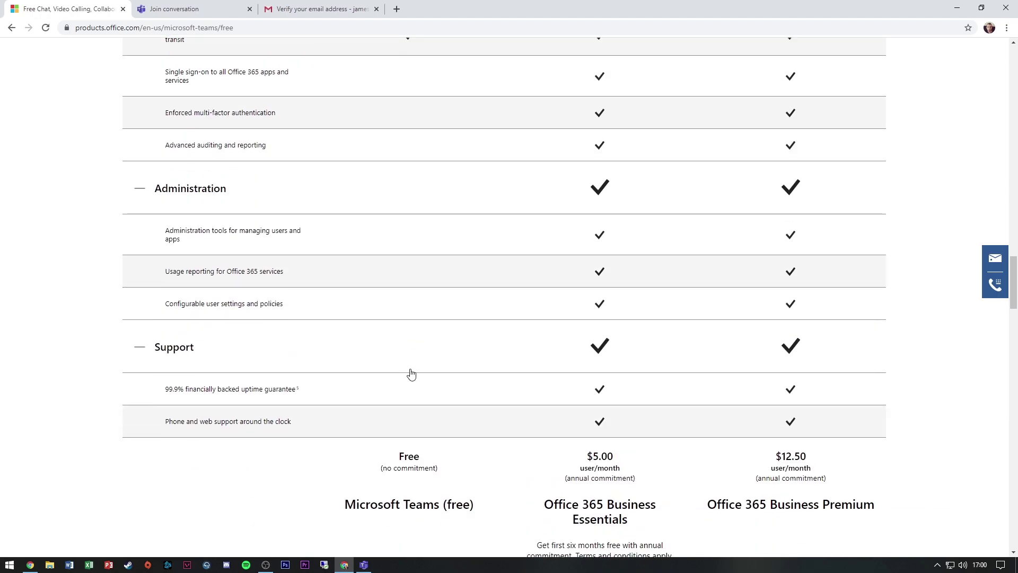
Step: Recheck the Office 365 Business Essentials offer in the plan comparison, and switch to the Microsoft Teams desktop app
scroll(411, 375, "up", 16)
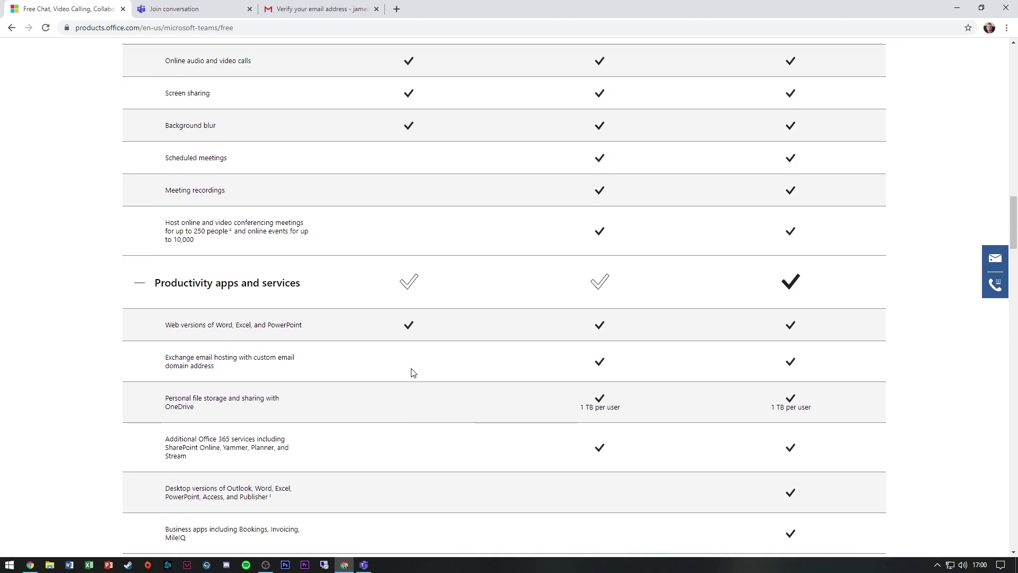
scroll(411, 374, "up", 6)
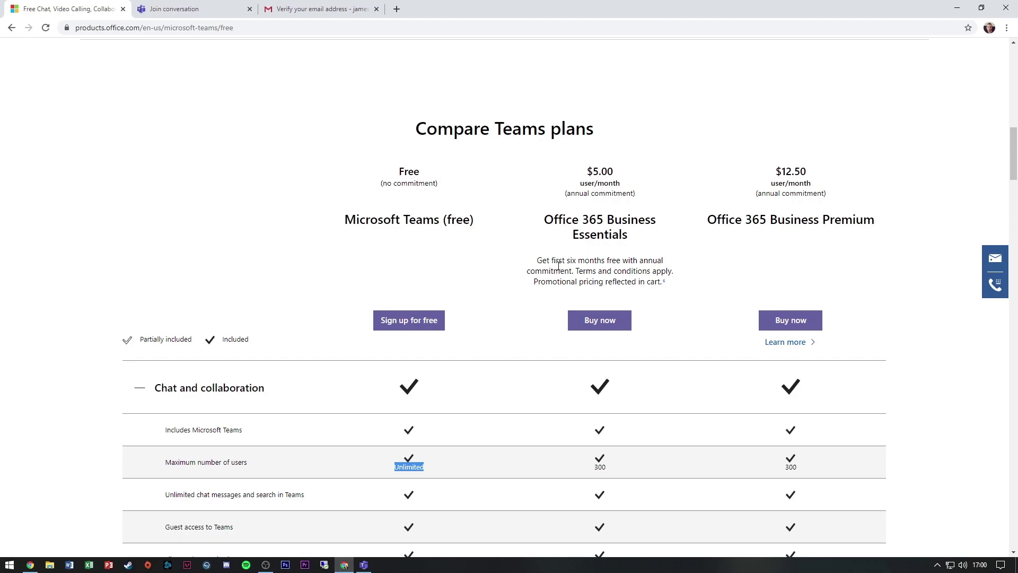
left_click(604, 266)
scroll(609, 270, "down", 20)
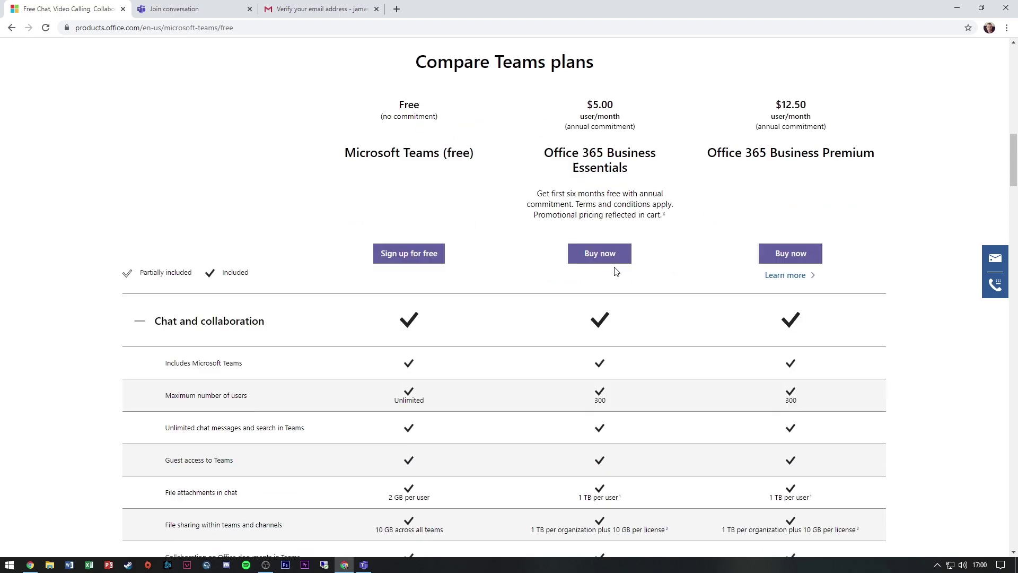
scroll(615, 272, "down", 2)
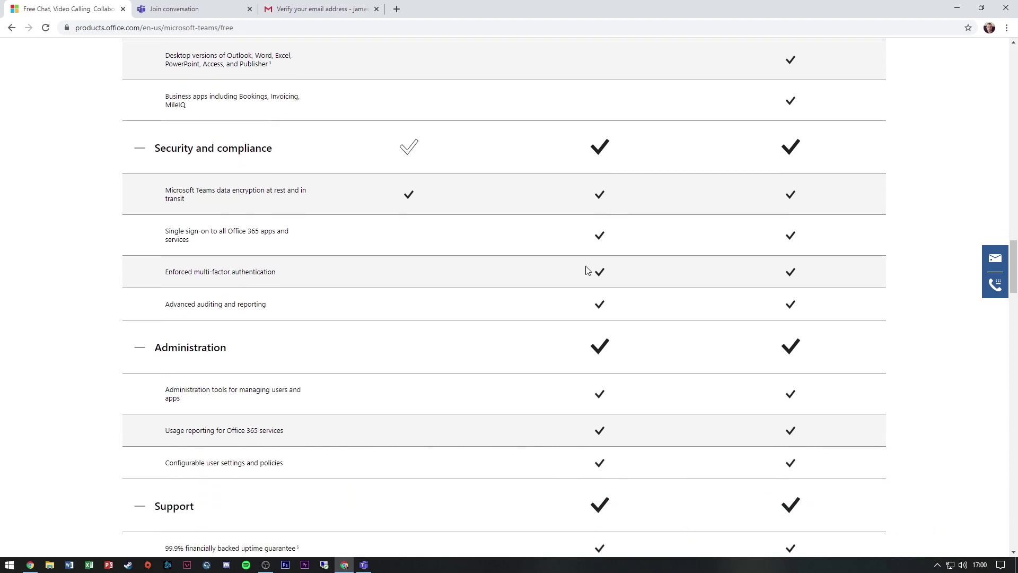
left_click(365, 565)
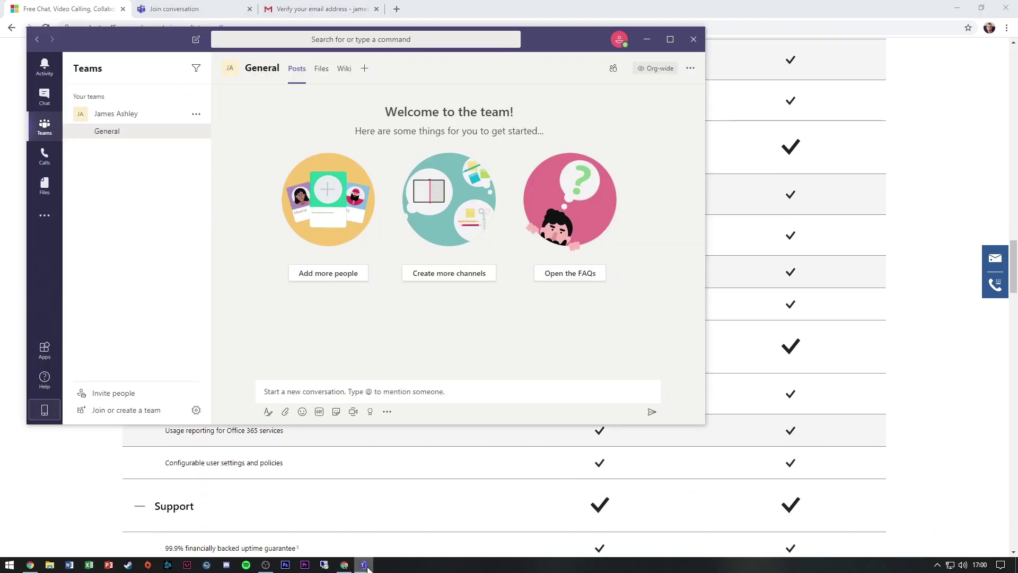